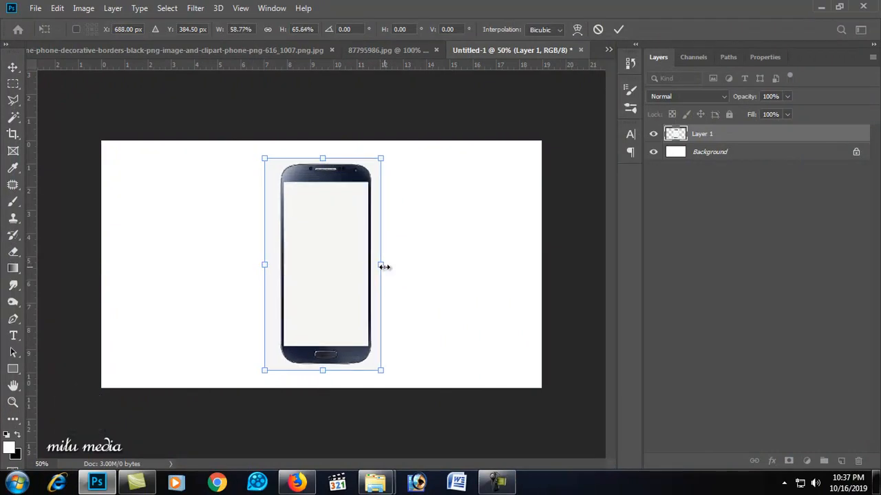
# Step: Widen the phone layer, and scale it about its centre to about 93.2% width and 87.3% height
pyautogui.moveTo(337, 277); pyautogui.dragTo(328, 279)
pyautogui.press('Return')
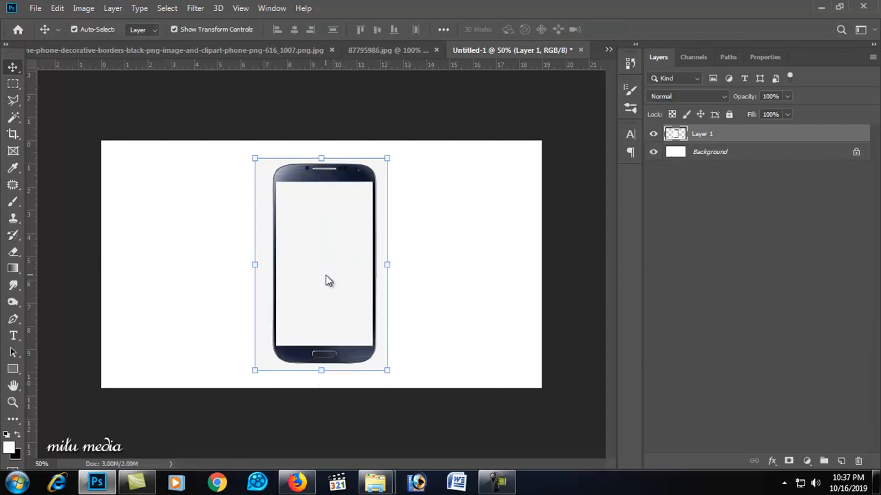
pyautogui.moveTo(386, 157); pyautogui.dragTo(382, 172)
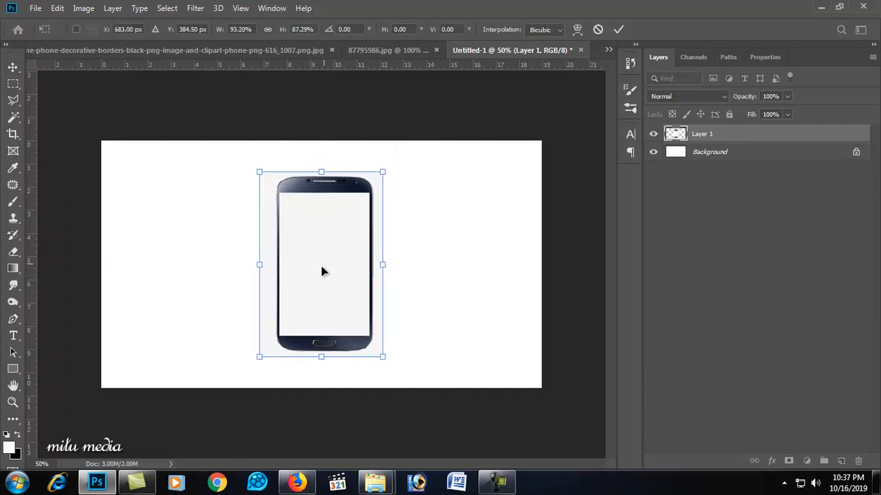
pyautogui.hotkey('ctrl', '+')
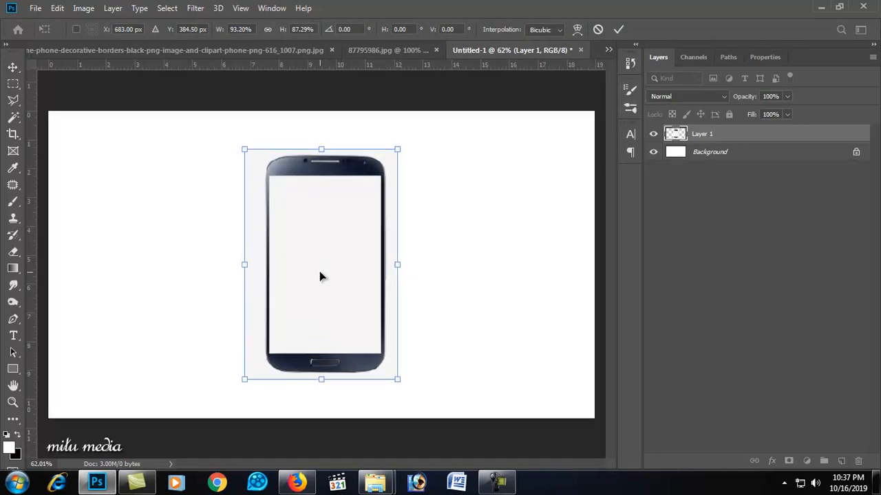
pyautogui.press('Return')
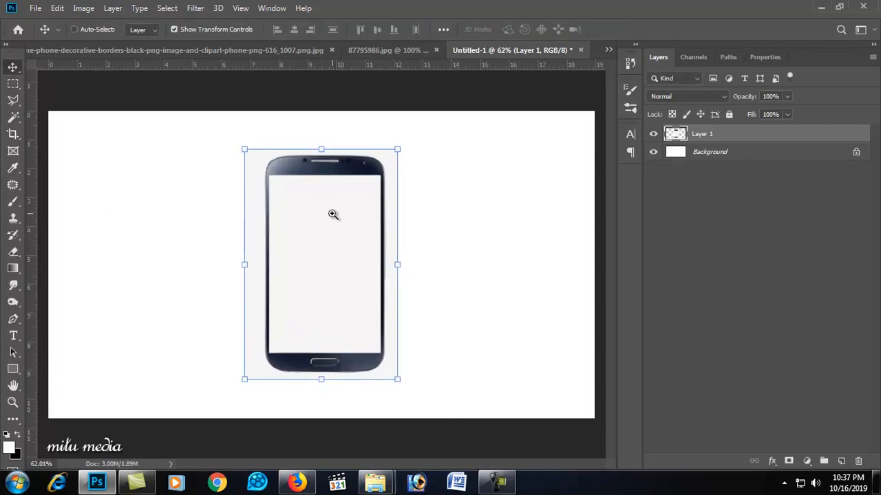
pyautogui.hotkey('ctrl', '+')
pyautogui.hotkey('ctrl', '+')
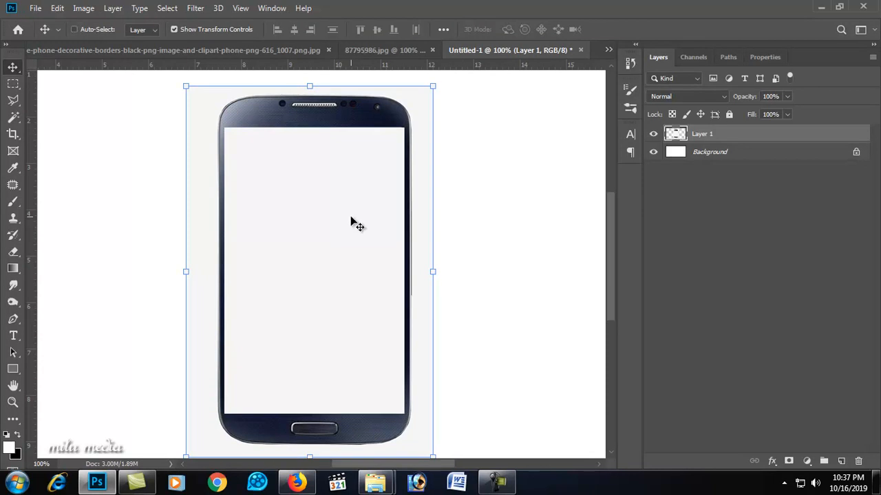
pyautogui.hotkey('ctrl', '-')
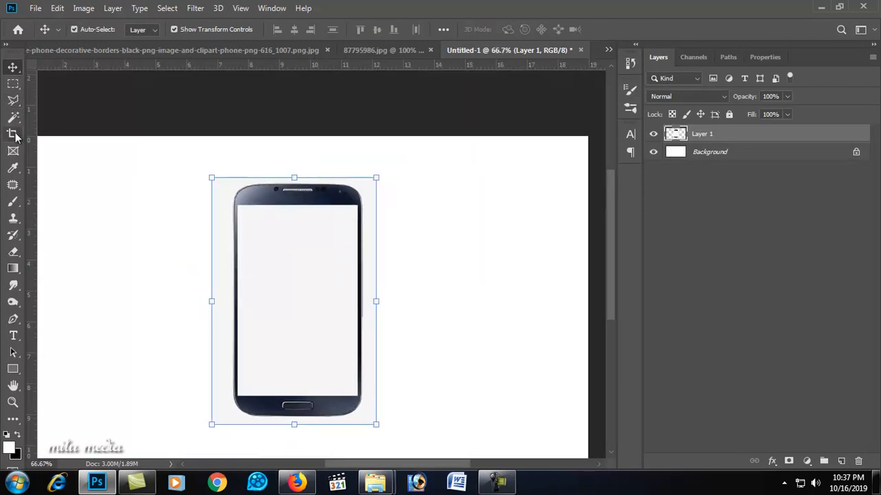
# Step: Delete the light backdrop around the phone and the blank area inside its screen using the Magic Wand, and deselect
pyautogui.click(13, 118)
pyautogui.click(219, 198)
pyautogui.press('Delete')
pyautogui.click(301, 268)
pyautogui.press('Delete')
pyautogui.hotkey('ctrl', 'd')
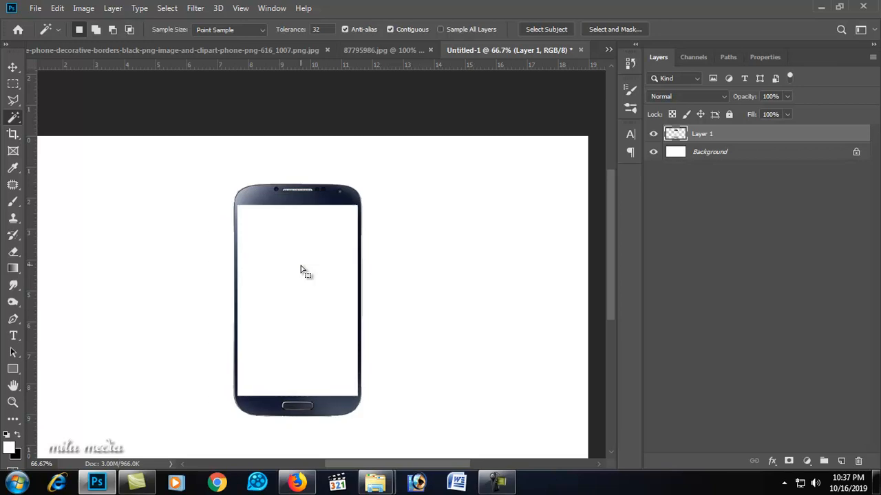
pyautogui.click(12, 66)
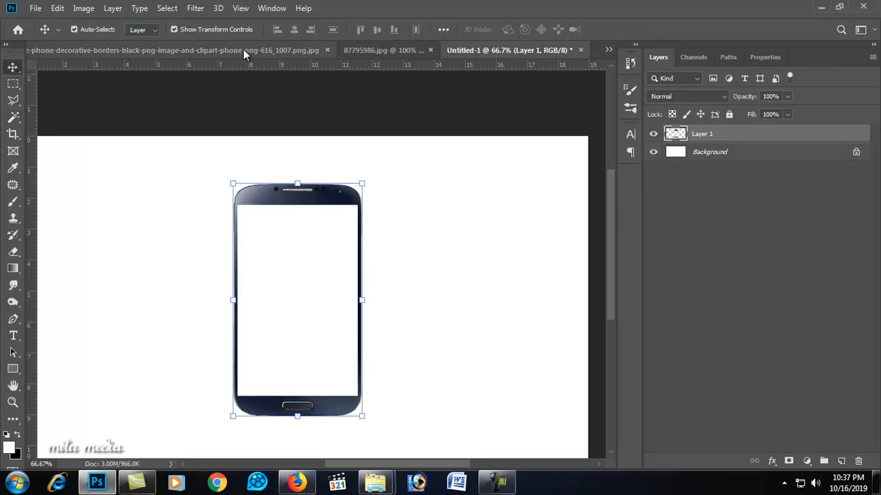
pyautogui.click(395, 48)
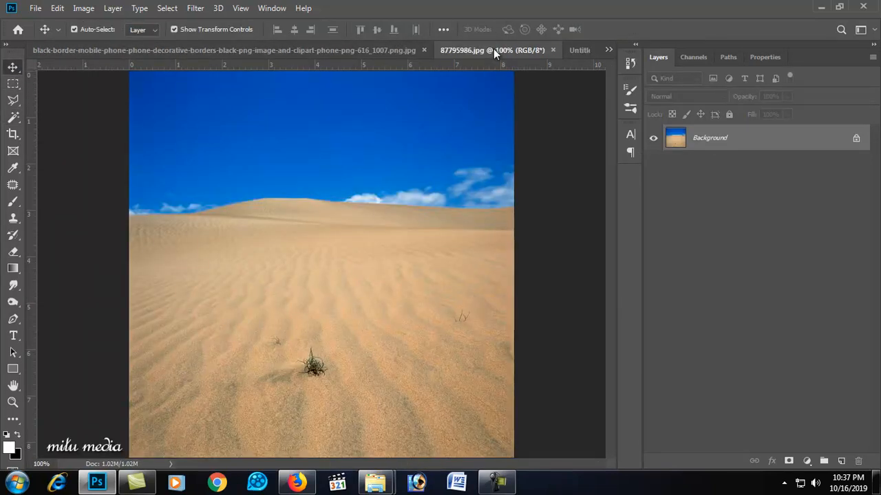
pyautogui.click(389, 51)
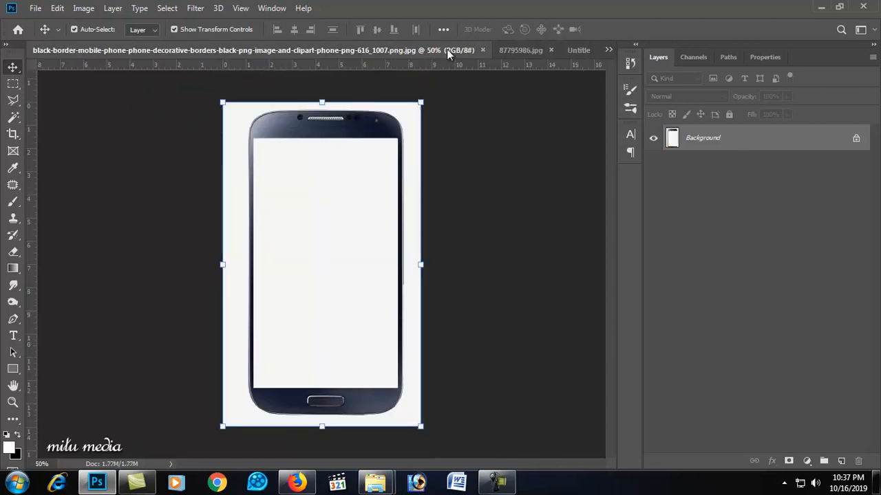
pyautogui.click(520, 50)
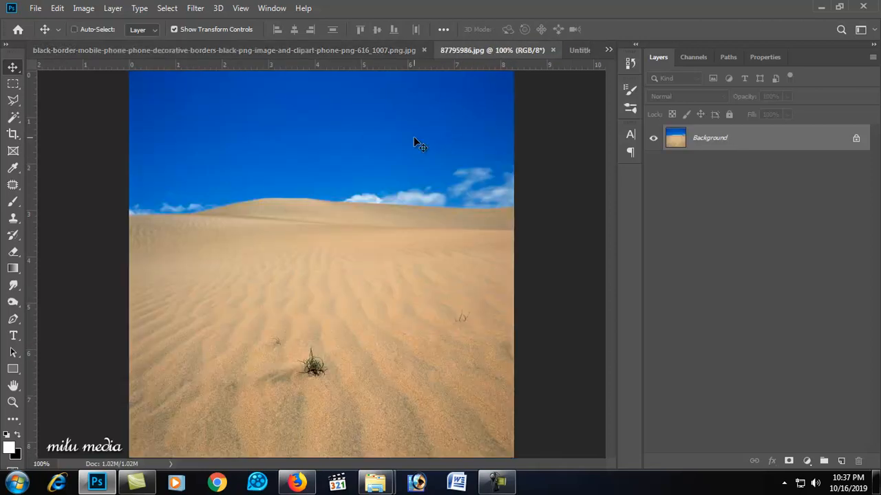
pyautogui.click(183, 48)
pyautogui.moveTo(595, 48); pyautogui.dragTo(441, 210)
pyautogui.hotkey('ctrl', 'z')
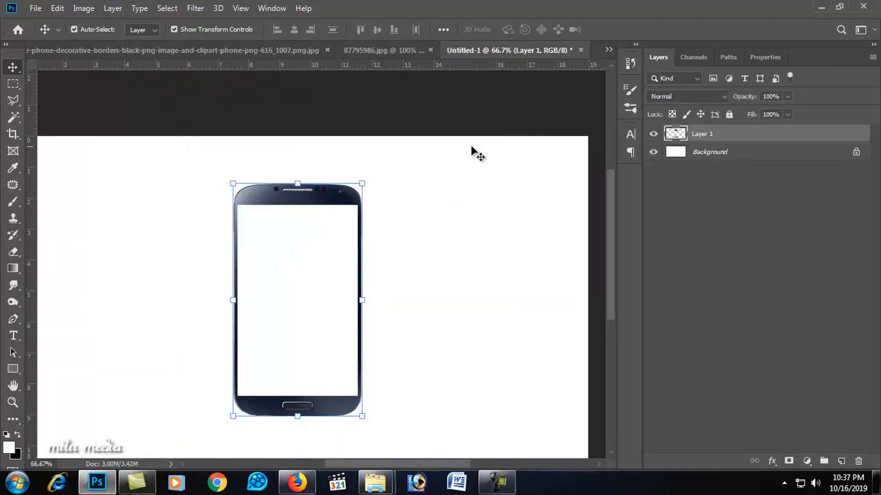
# Step: Bring the desert photo from 87795986.jpg into Untitled-1 and place it over the phone
pyautogui.click(387, 52)
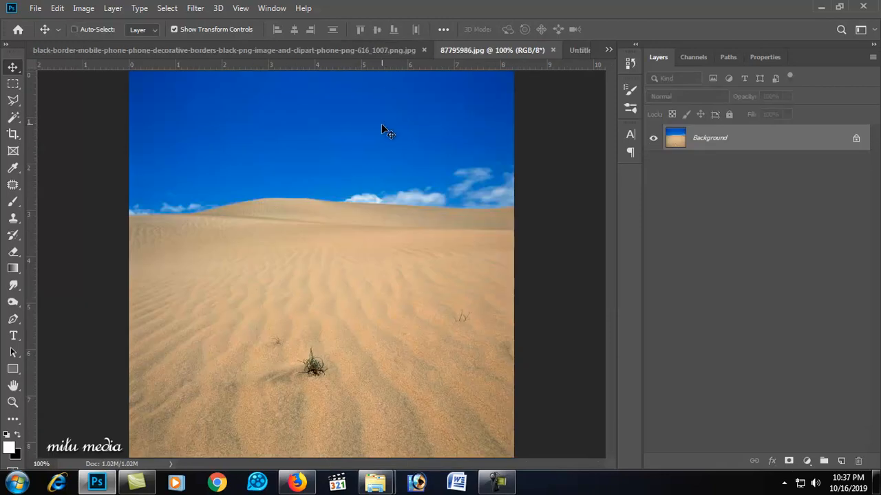
pyautogui.moveTo(383, 129); pyautogui.dragTo(503, 142)
pyautogui.moveTo(392, 240); pyautogui.dragTo(361, 242)
pyautogui.hotkey('ctrl', 'g')
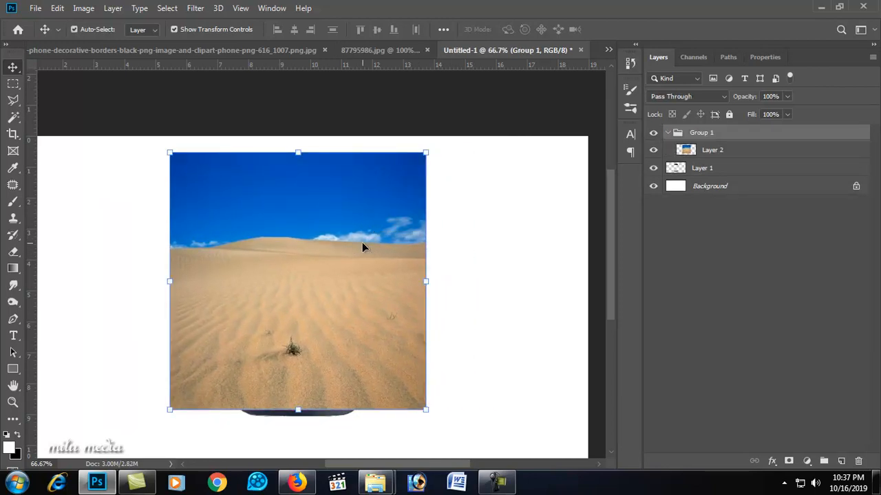
pyautogui.hotkey('ctrl', 'z')
pyautogui.moveTo(310, 295); pyautogui.dragTo(348, 287)
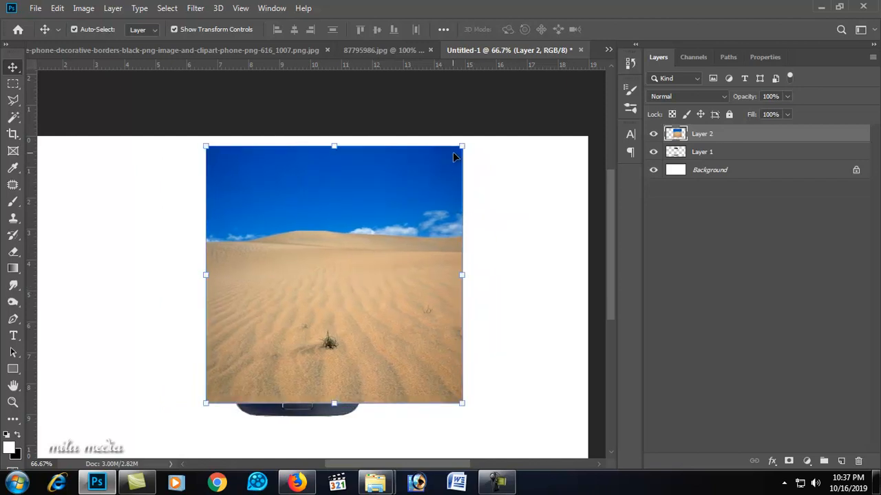
# Step: Scale the desert photo to about 50.6% width and 80.3% height so it matches the phone's width
pyautogui.moveTo(462, 145); pyautogui.dragTo(360, 196)
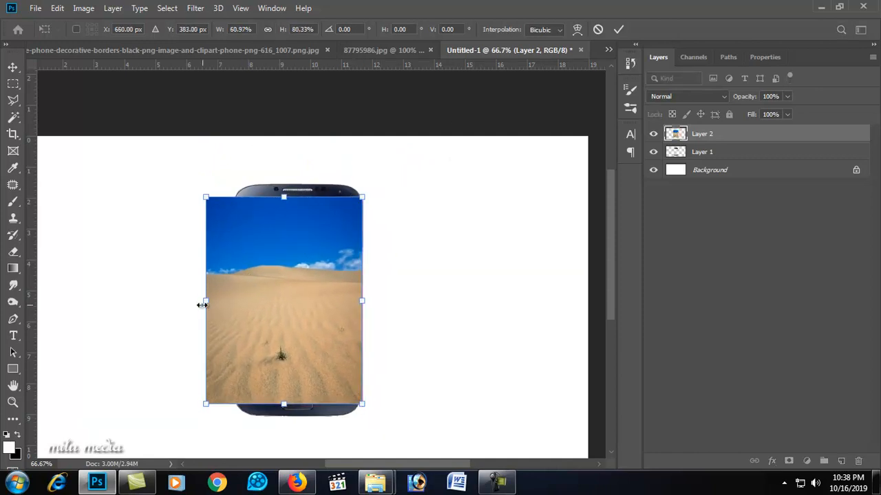
pyautogui.moveTo(198, 305); pyautogui.dragTo(223, 301)
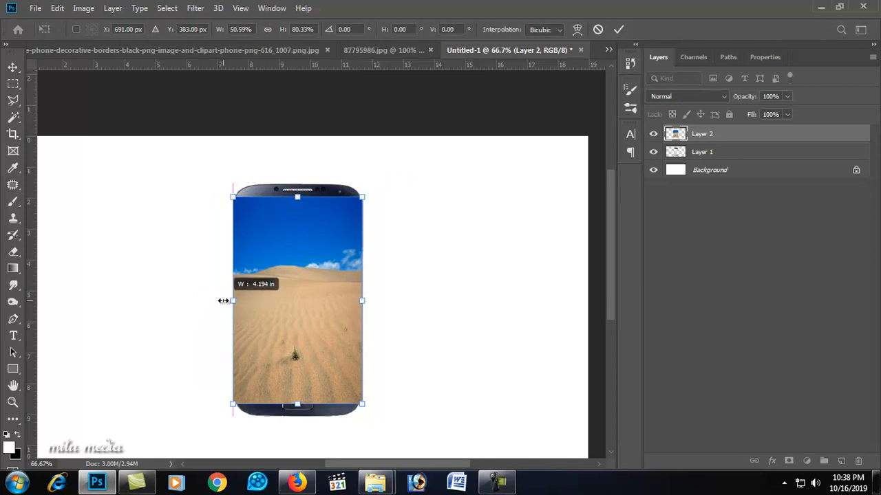
pyautogui.press('Return')
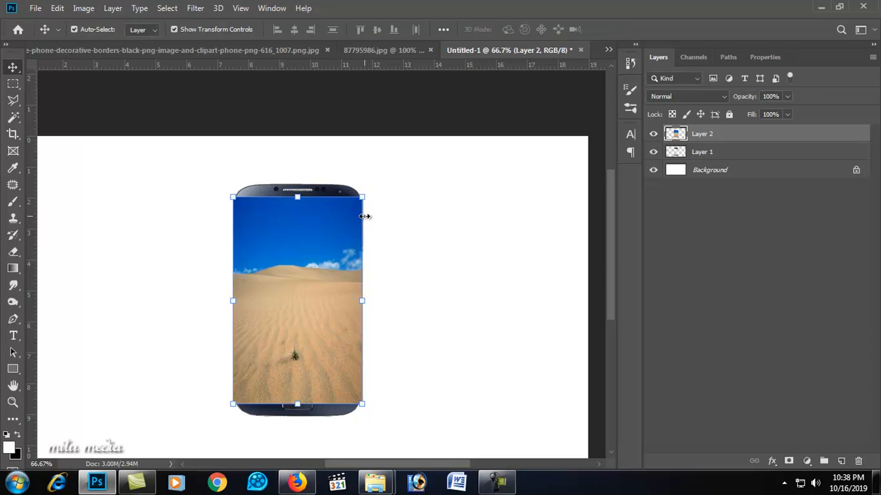
# Step: Move the desert photo layer beneath the phone layer and deselect
pyautogui.click(678, 152)
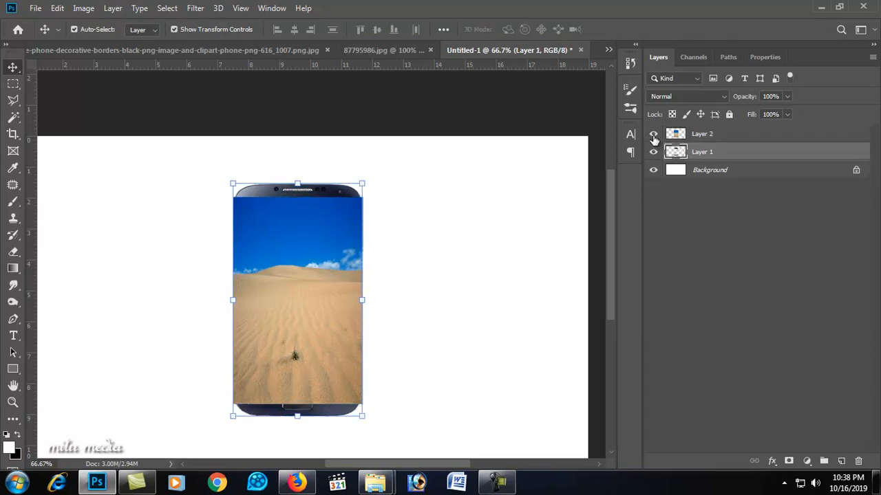
pyautogui.click(681, 136)
pyautogui.moveTo(680, 136)
pyautogui.mouseDown()
pyautogui.moveTo(681, 147)
pyautogui.moveTo(681, 137)
pyautogui.mouseUp()
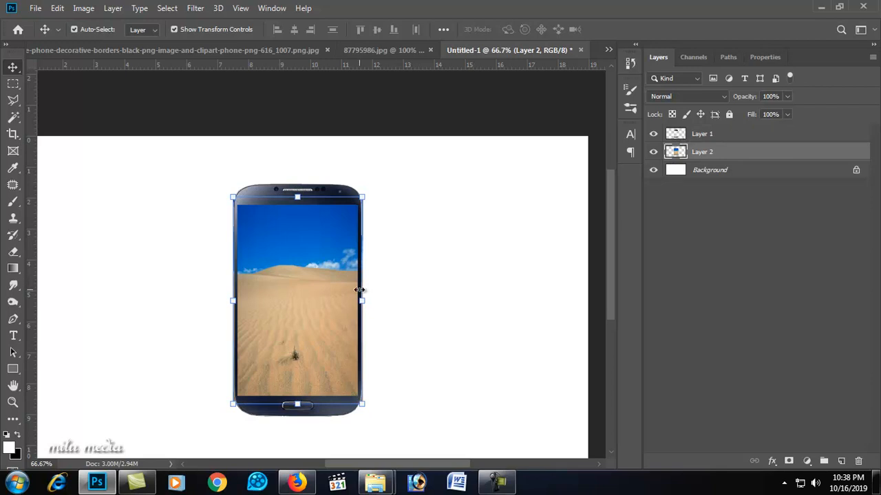
pyautogui.click(397, 295)
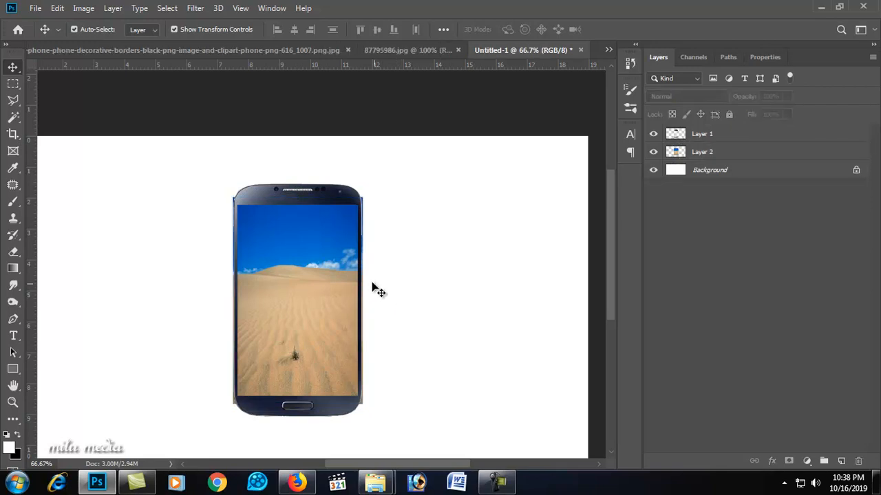
# Step: Shrink the desert photo from both sides so its edges stay within the phone's frame
pyautogui.click(315, 288)
pyautogui.click(307, 248)
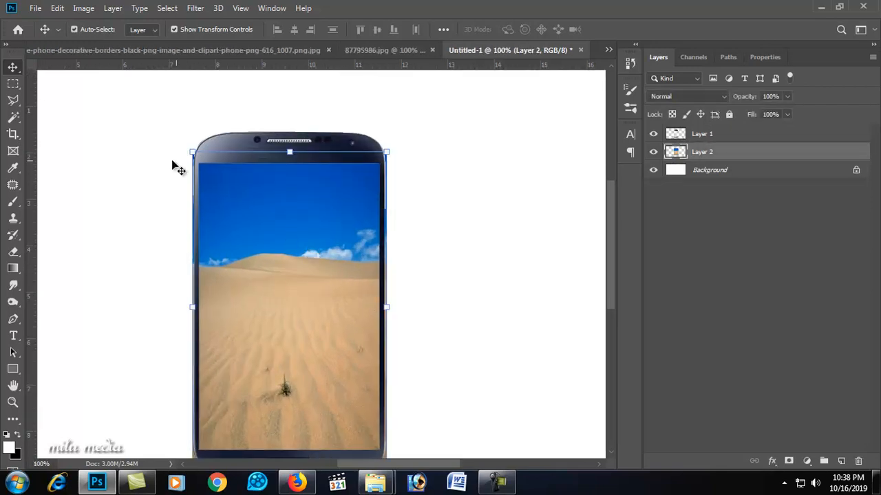
pyautogui.moveTo(189, 311); pyautogui.dragTo(194, 311)
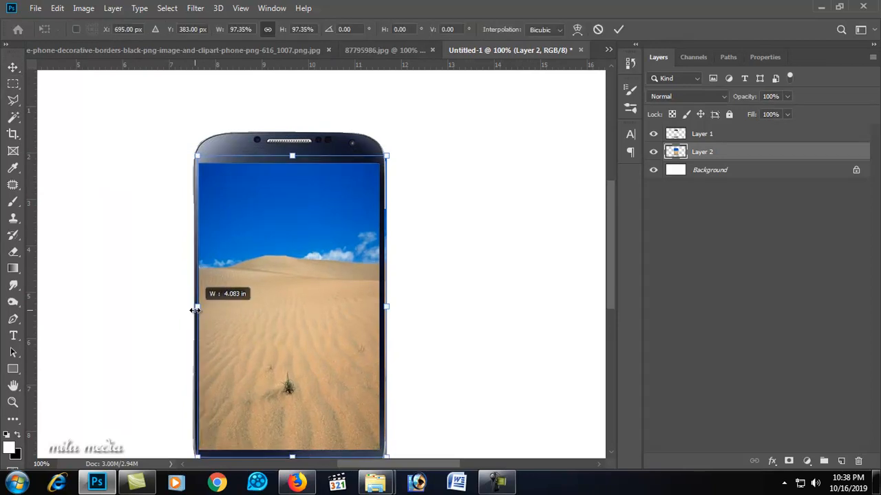
pyautogui.moveTo(386, 307); pyautogui.dragTo(379, 307)
pyautogui.press('Return')
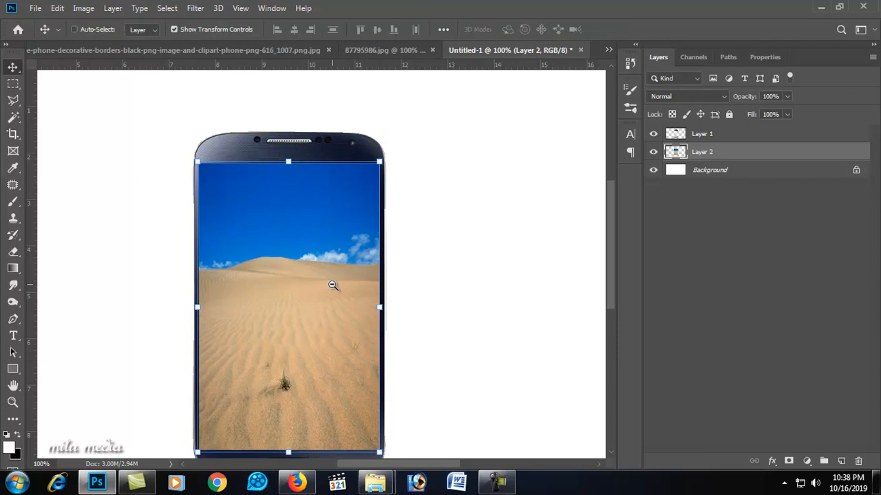
pyautogui.keyDown('ctrl'); pyautogui.keyDown('alt'); pyautogui.click(333, 286); pyautogui.keyUp('alt'); pyautogui.keyUp('ctrl')
pyautogui.click(415, 258)
pyautogui.keyDown('ctrl'); pyautogui.keyDown('alt'); pyautogui.click(384, 258); pyautogui.keyUp('alt'); pyautogui.keyUp('ctrl')
pyautogui.keyDown('ctrl'); pyautogui.click(358, 260); pyautogui.keyUp('ctrl')
pyautogui.moveTo(319, 283); pyautogui.dragTo(439, 261)
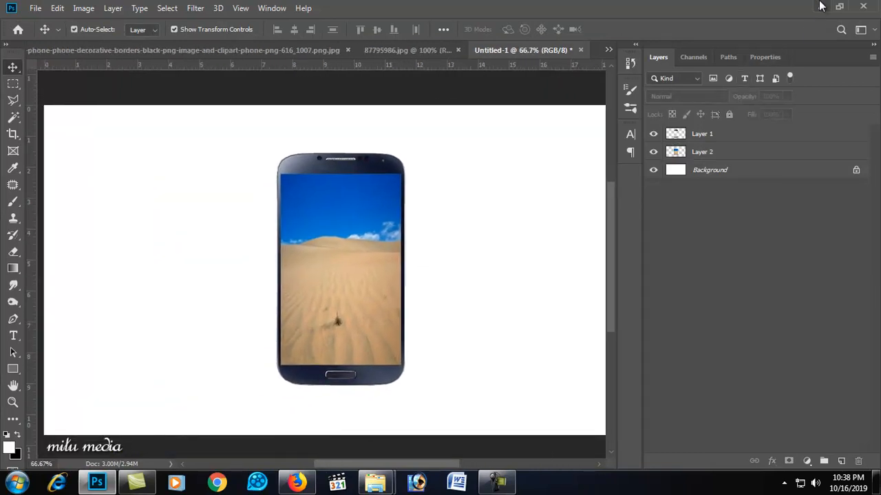
# Step: Bring up the camel image 94-940400_camel-drawing-anime-history.png.jpg for editing
pyautogui.rightClick(486, 216)
pyautogui.click(520, 154)
pyautogui.click(820, 8)
pyautogui.moveTo(495, 120)
pyautogui.mouseDown()
pyautogui.moveTo(435, 382)
pyautogui.moveTo(106, 489)
pyautogui.moveTo(332, 139)
pyautogui.moveTo(446, 14)
pyautogui.moveTo(441, 6)
pyautogui.mouseUp()
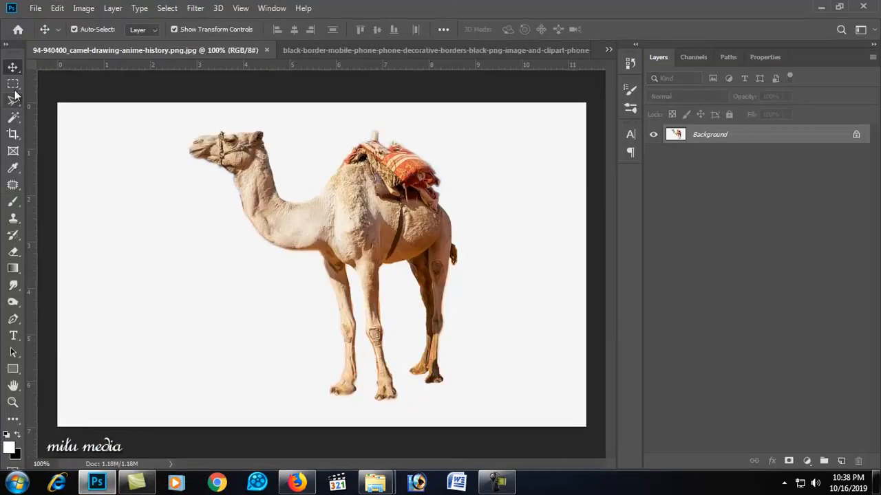
# Step: Unlock the camel image's Background layer and delete the light backdrop selected with the Magic Wand, leaving nothing selected
pyautogui.click(13, 117)
pyautogui.click(161, 130)
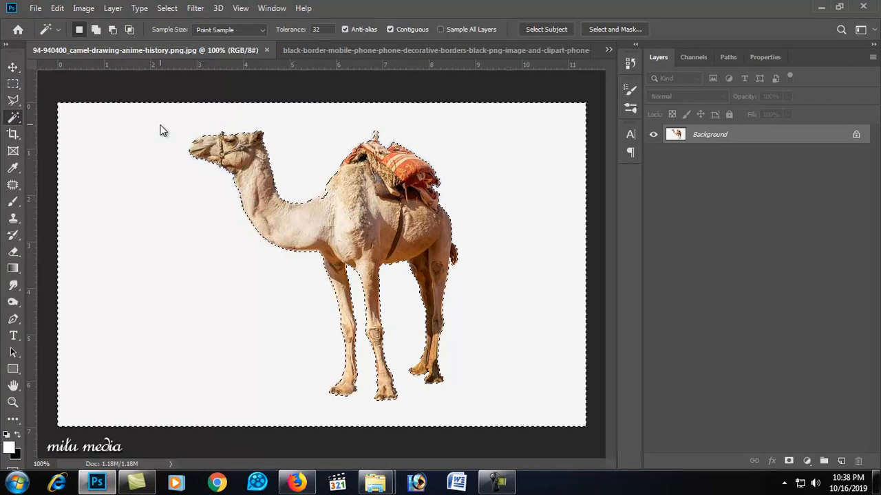
pyautogui.press('Delete')
pyautogui.click(529, 114)
pyautogui.doubleClick(857, 136)
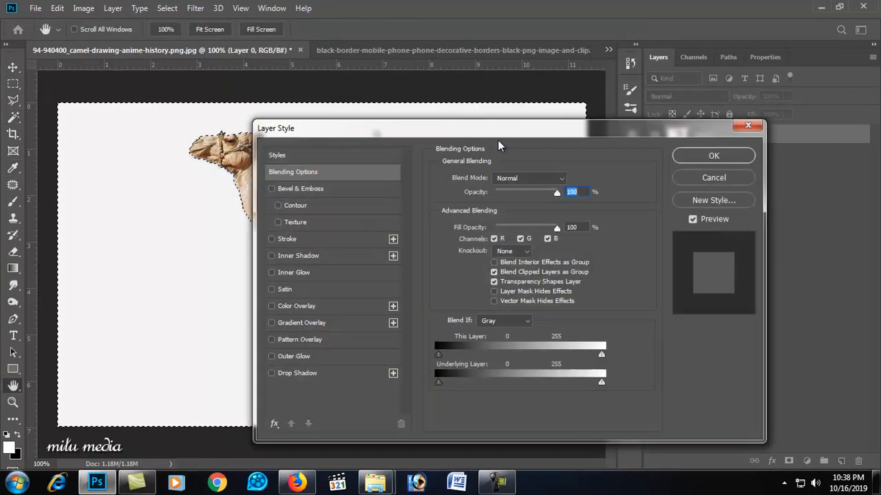
pyautogui.click(746, 128)
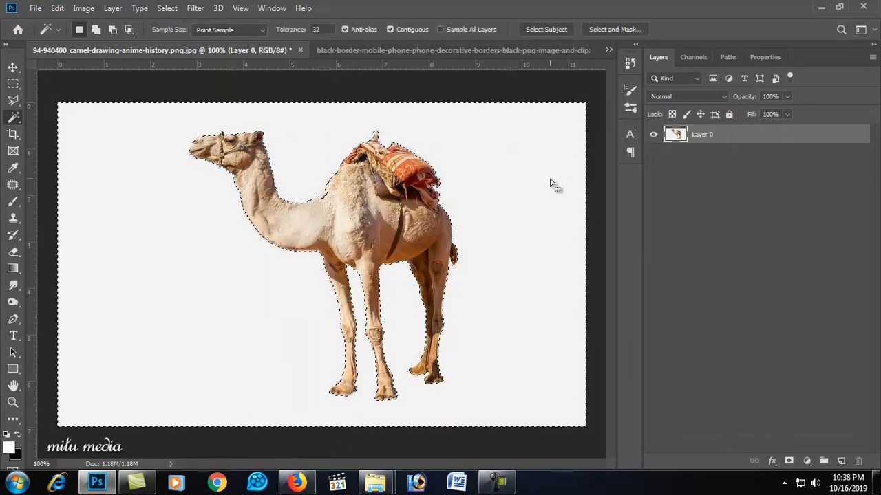
pyautogui.press('Delete')
pyautogui.hotkey('ctrl', 'd')
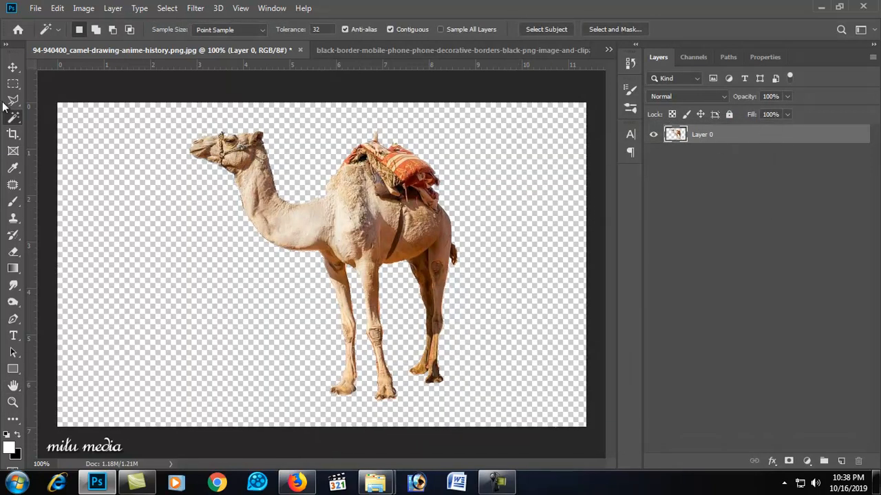
# Step: Copy the cut-out camel into Untitled-1 as a new layer above the phone
pyautogui.click(13, 67)
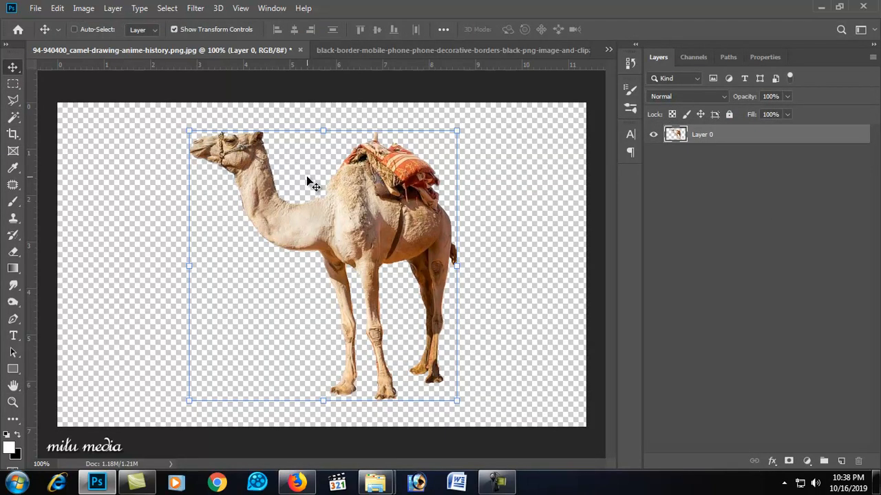
pyautogui.click(608, 50)
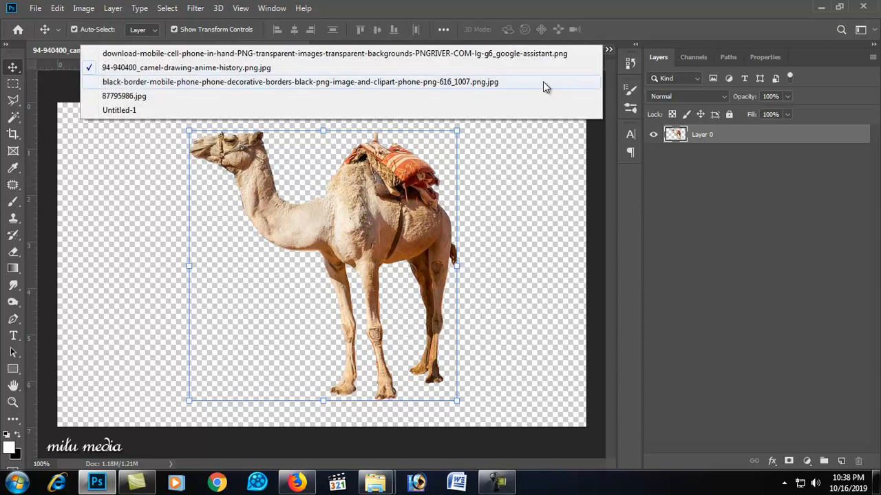
pyautogui.click(165, 110)
pyautogui.hotkey('ctrl', 'v')
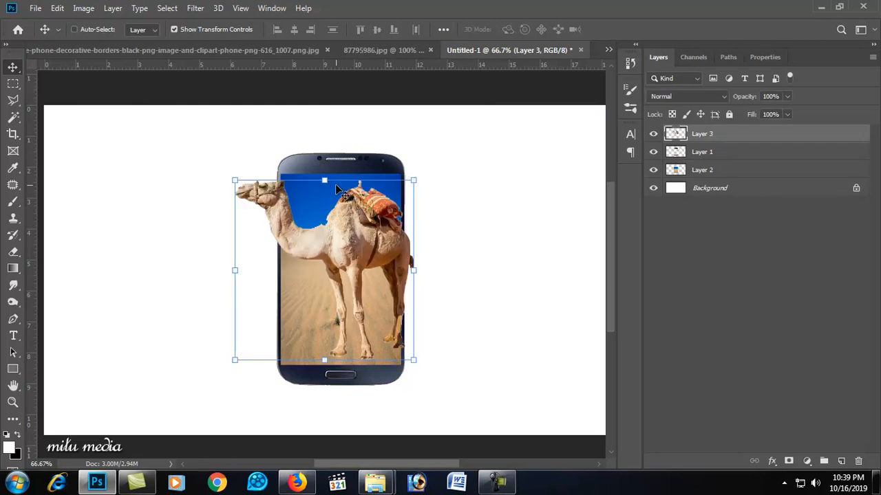
# Step: Scale the camel to about 66.1% width and 63.6% height, and position it with its head extending past the phone's left edge
pyautogui.moveTo(416, 175); pyautogui.dragTo(357, 247)
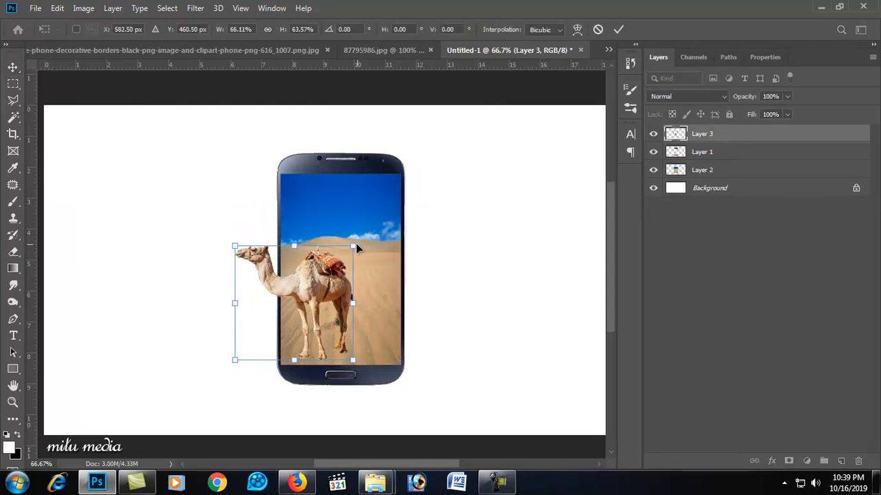
pyautogui.press('Return')
pyautogui.moveTo(328, 285)
pyautogui.mouseDown()
pyautogui.moveTo(346, 274)
pyautogui.moveTo(338, 275)
pyautogui.mouseUp()
pyautogui.hotkey('ctrl', '+')
pyautogui.hotkey('ctrl', '+')
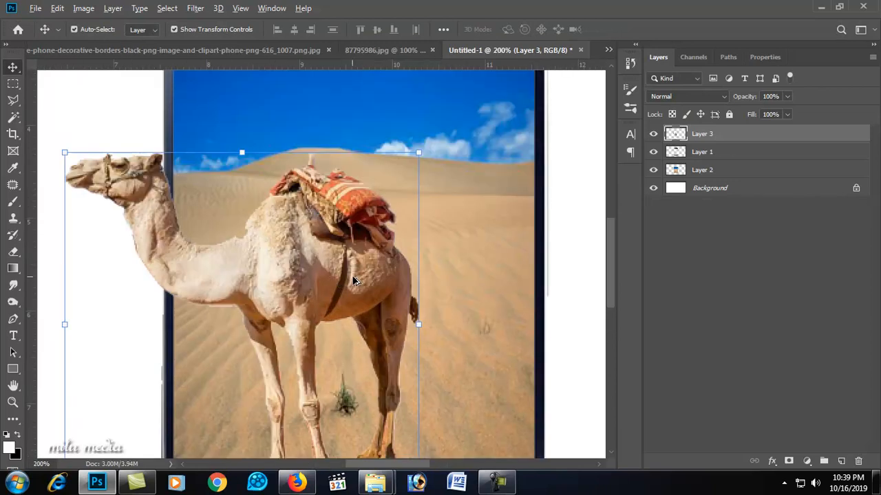
# Step: Move the camel, phone and desert layers together to about the middle of the canvas, leaving no layer selected
pyautogui.scroll(1, 332, 278)
pyautogui.scroll(-2, 353, 279)
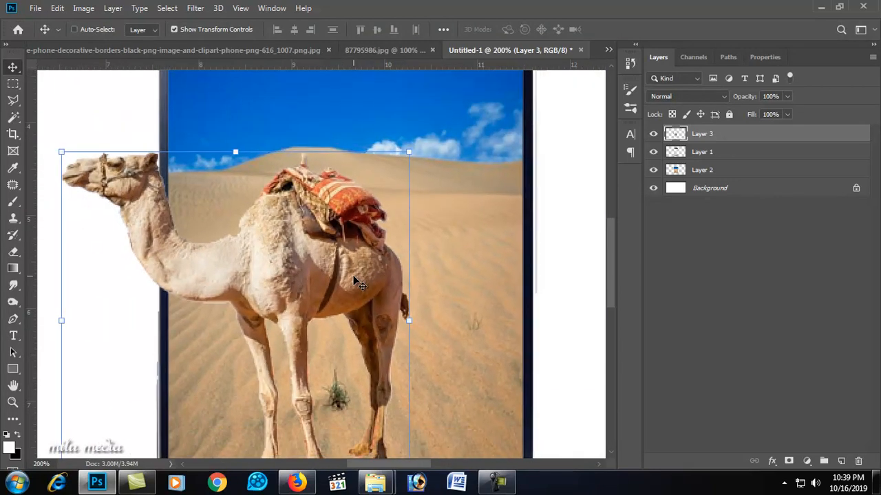
pyautogui.click(407, 279)
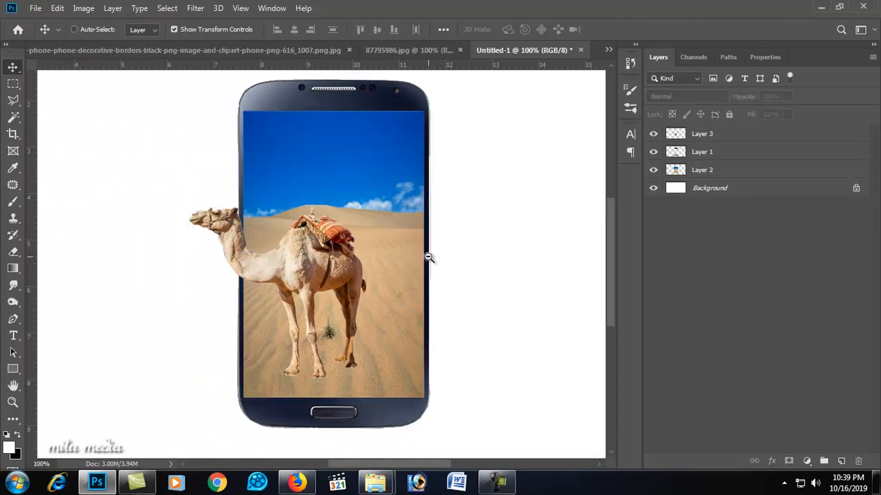
pyautogui.scroll(-1, 426, 257)
pyautogui.click(264, 262)
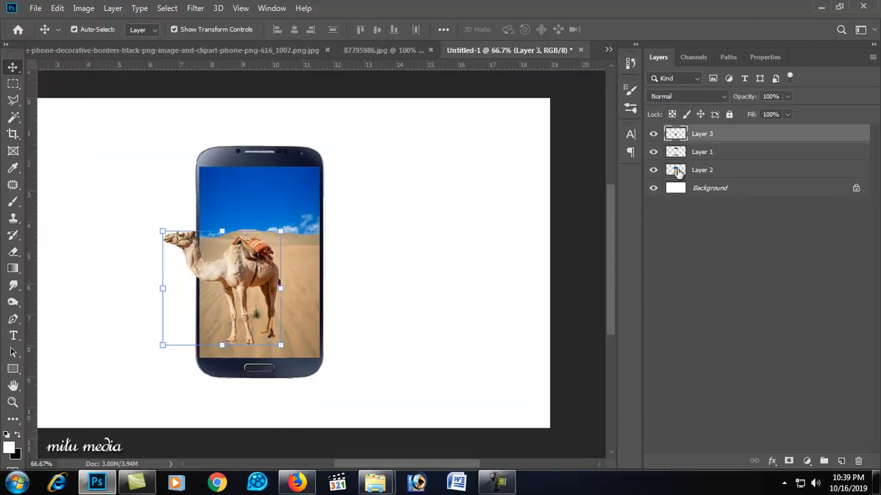
pyautogui.keyDown('shift'); pyautogui.click(724, 175); pyautogui.keyUp('shift')
pyautogui.scroll(-1, 326, 293)
pyautogui.moveTo(317, 315); pyautogui.dragTo(348, 317)
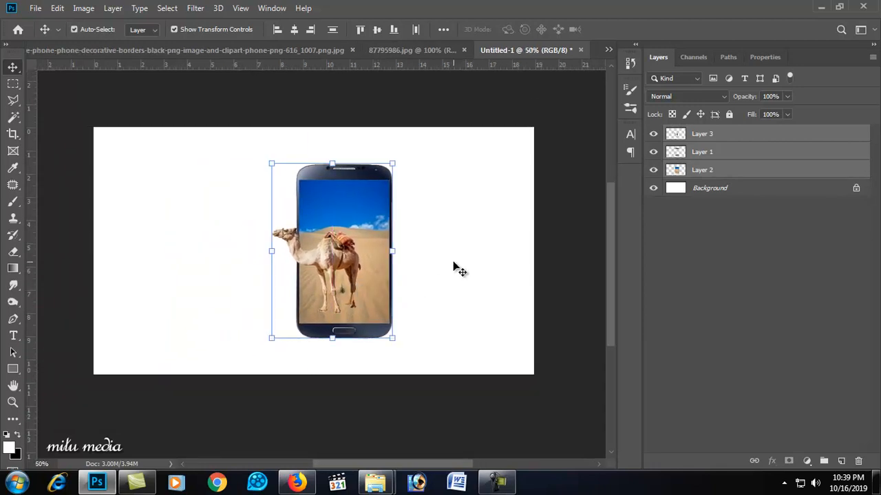
pyautogui.click(454, 268)
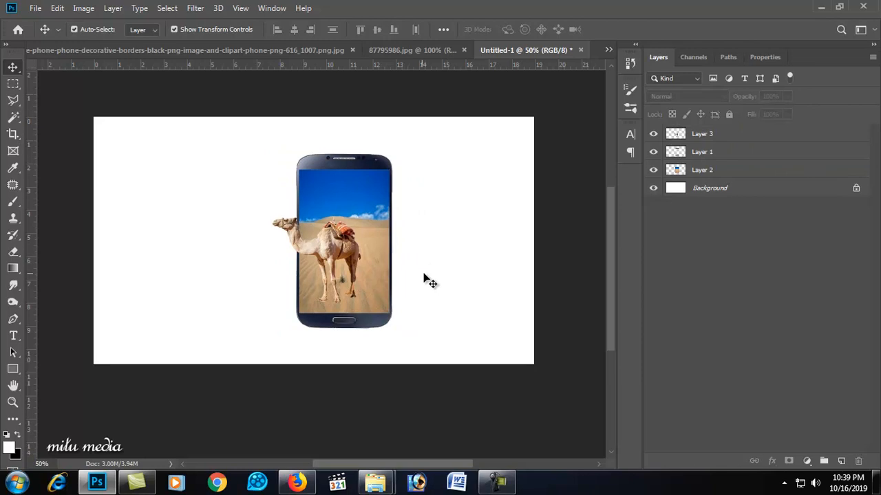
# Step: Duplicate the camel layer, placing the copy to the right of the original so that it overlaps the phone's right edge
pyautogui.scroll(1, 363, 289)
pyautogui.click(327, 241)
pyautogui.moveTo(323, 237); pyautogui.dragTo(383, 241)
pyautogui.hotkey('ctrl', 'j')
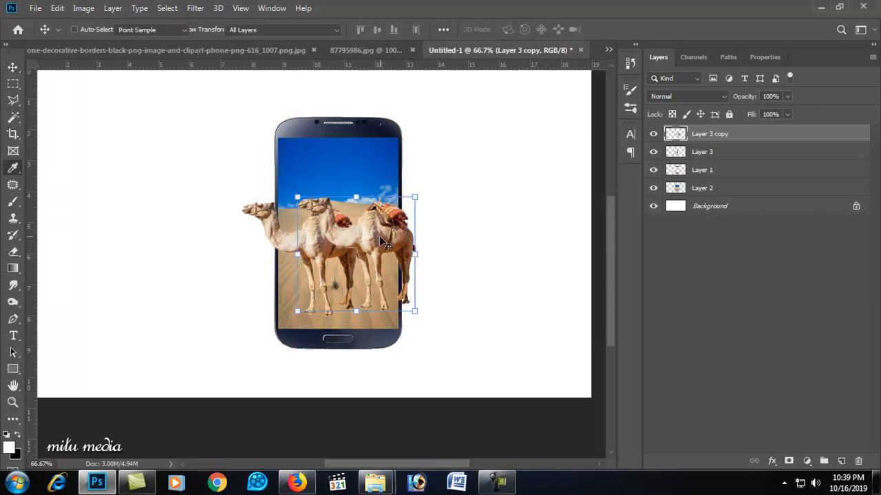
# Step: Turn the duplicated camel into a black silhouette with Hue/Saturation, setting Lightness to -100
pyautogui.hotkey('ctrl', 'u')
pyautogui.moveTo(575, 252); pyautogui.dragTo(492, 260)
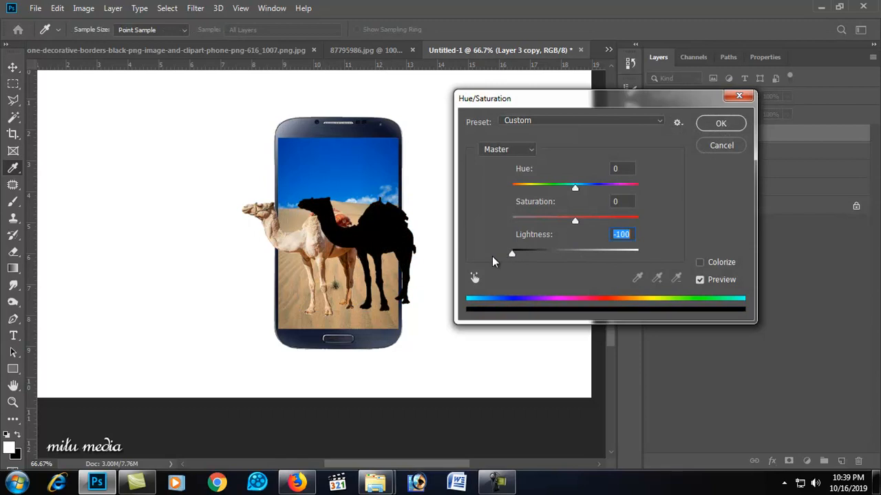
pyautogui.click(720, 123)
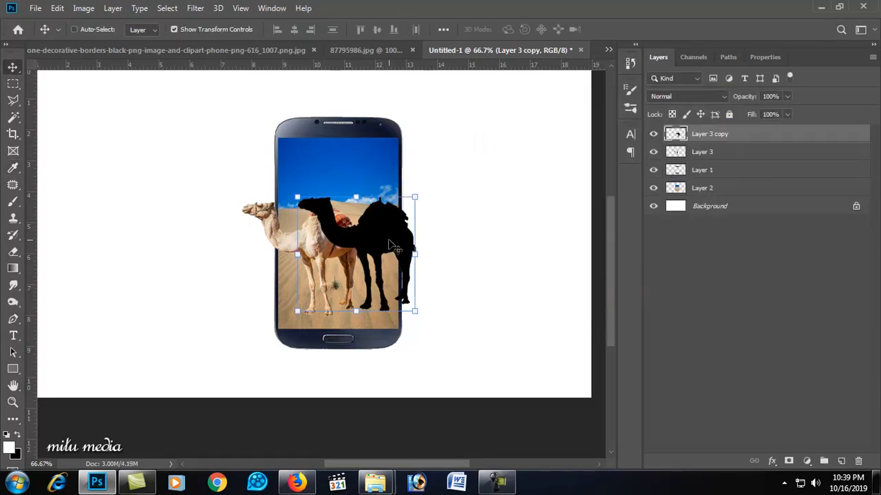
# Step: Flip the black silhouette upside down beneath the camel's feet, scaled to about 106.2% width and -70.8% height
pyautogui.rightClick(389, 243)
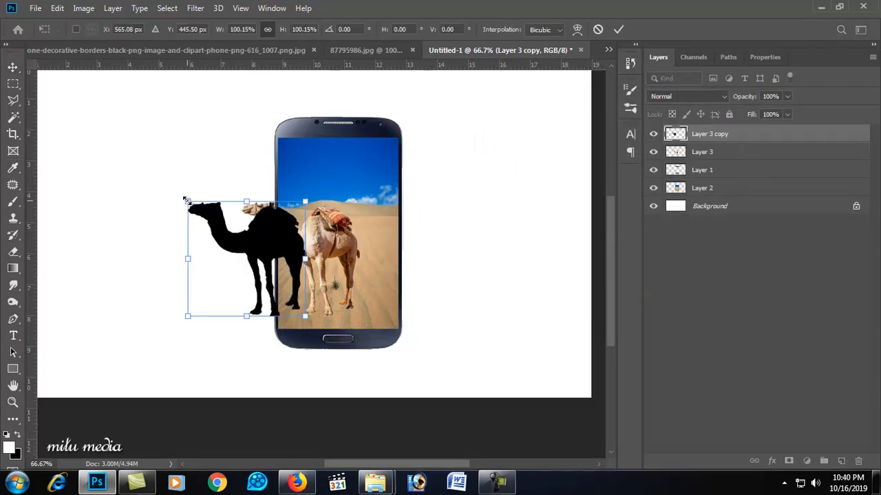
pyautogui.moveTo(187, 201); pyautogui.dragTo(181, 396)
pyautogui.moveTo(264, 370); pyautogui.dragTo(322, 360)
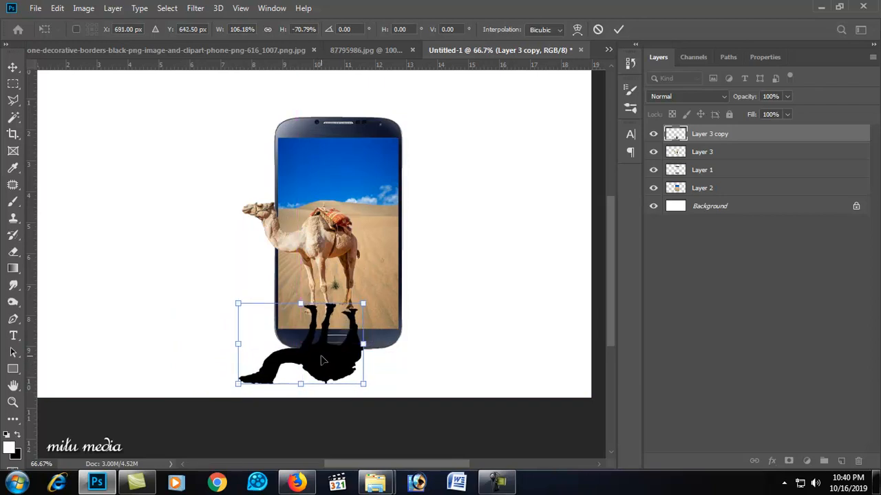
pyautogui.press('Return')
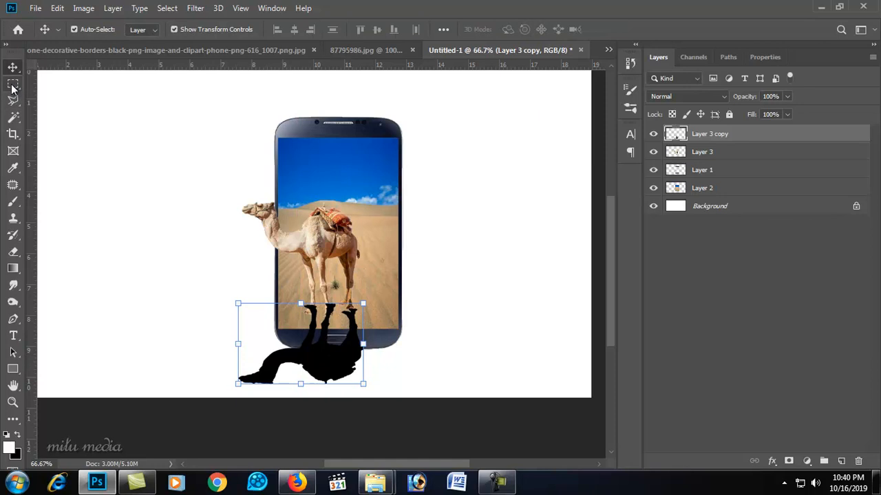
# Step: Rotate, distort and flatten the silhouette into a slanted shadow running from the camel's hooves toward the phone's lower-right corner, skewed about 61.4°
pyautogui.moveTo(379, 303); pyautogui.dragTo(377, 289)
pyautogui.moveTo(314, 377); pyautogui.dragTo(317, 383)
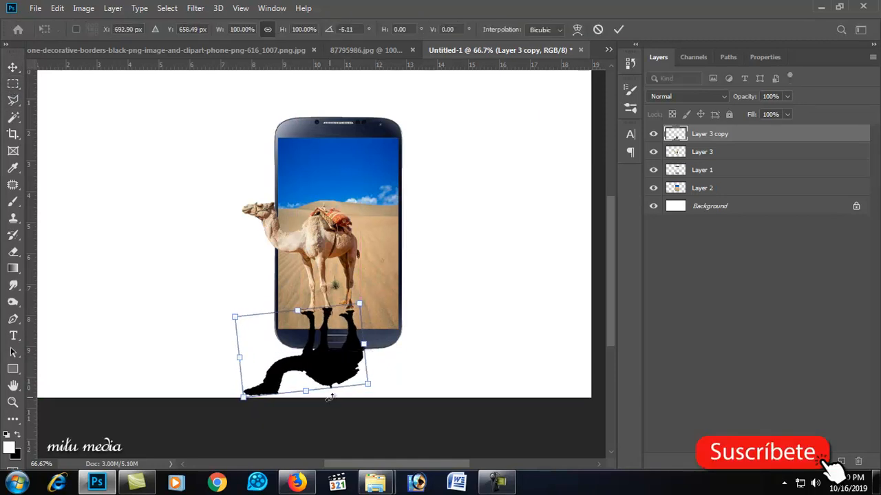
pyautogui.moveTo(244, 399); pyautogui.dragTo(296, 394)
pyautogui.moveTo(368, 385); pyautogui.dragTo(457, 351)
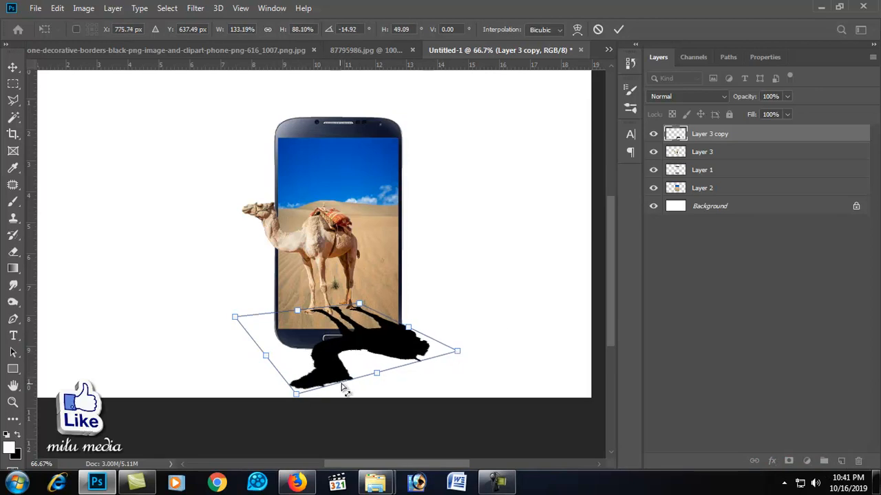
pyautogui.moveTo(376, 373); pyautogui.dragTo(369, 320)
pyautogui.click(352, 327)
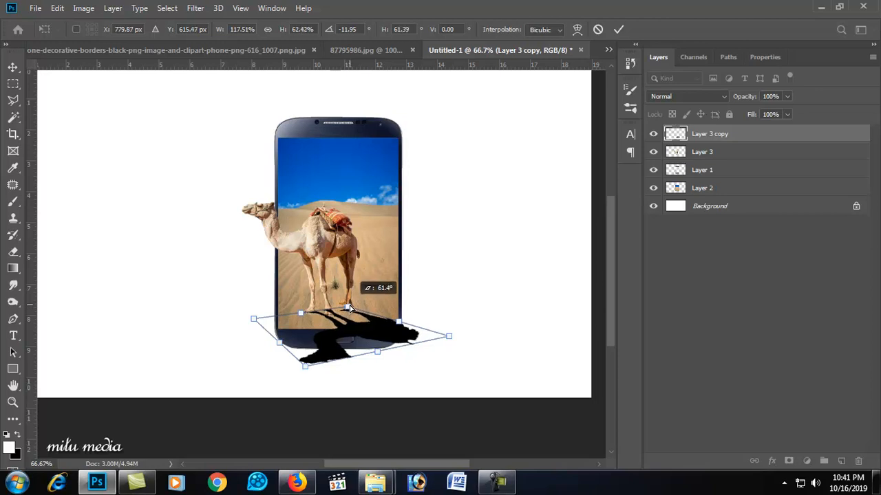
pyautogui.press('Return')
# Step: Place the shadow layer directly below the camel layer and set its opacity to 50%
pyautogui.hotkey('ctrl', '[')
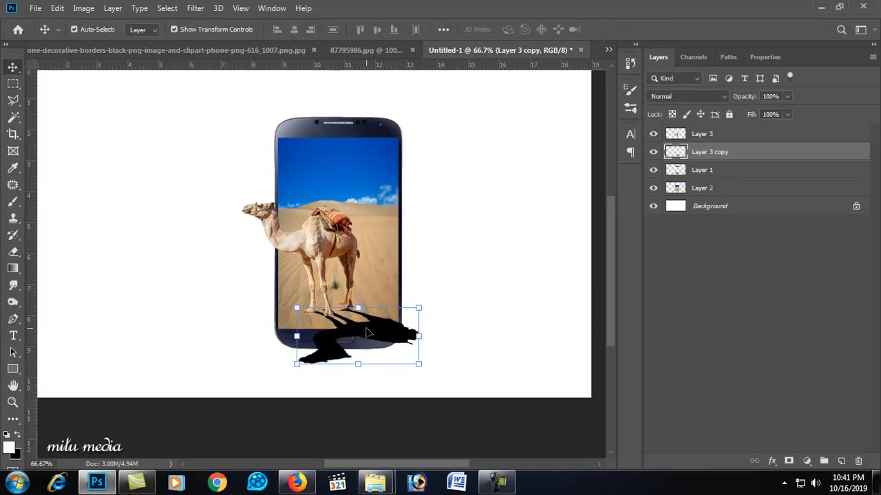
pyautogui.press('5')
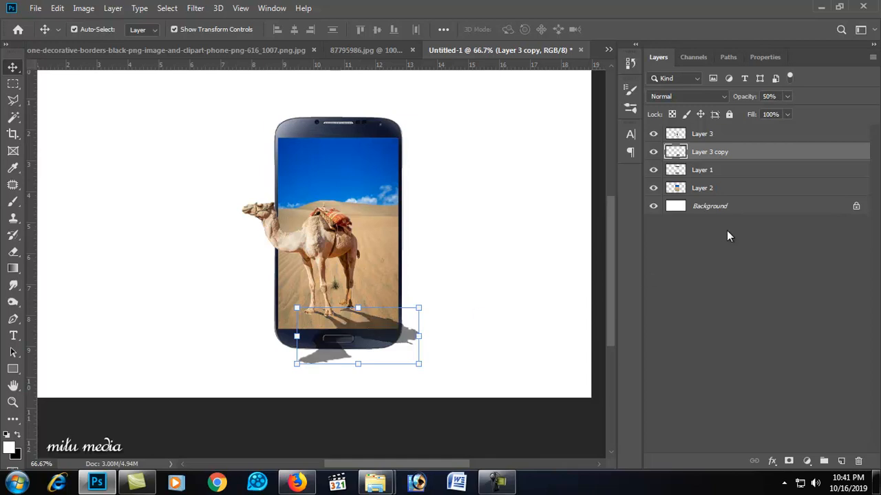
# Step: Add a layer mask to the shadow and paint it black with a 187 px brush wherever the shadow extends beyond the phone's screen
pyautogui.click(787, 461)
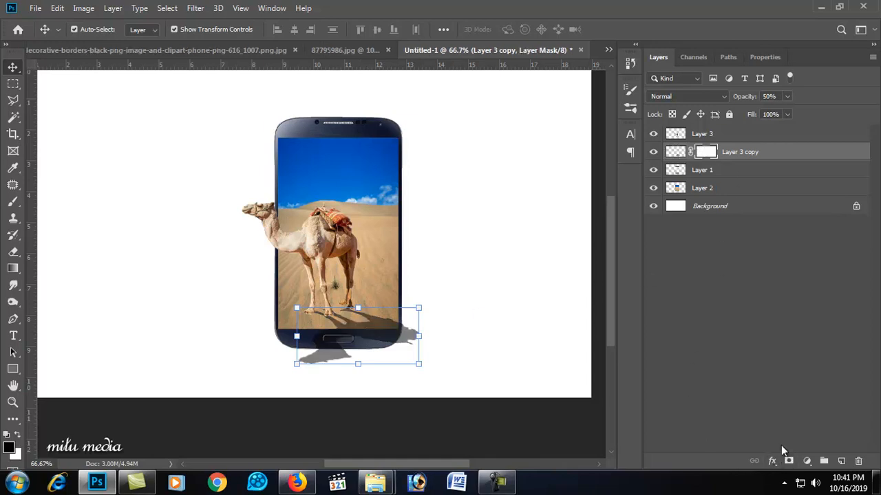
pyautogui.click(15, 205)
pyautogui.rightClick(353, 207)
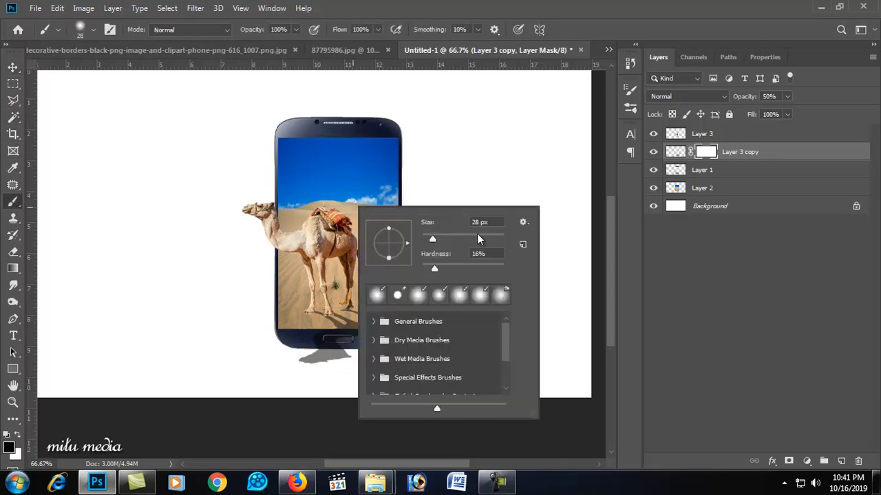
pyautogui.click(714, 156)
pyautogui.moveTo(430, 340)
pyautogui.mouseDown()
pyautogui.moveTo(362, 374)
pyautogui.moveTo(305, 376)
pyautogui.moveTo(366, 359)
pyautogui.moveTo(411, 366)
pyautogui.moveTo(302, 369)
pyautogui.mouseUp()
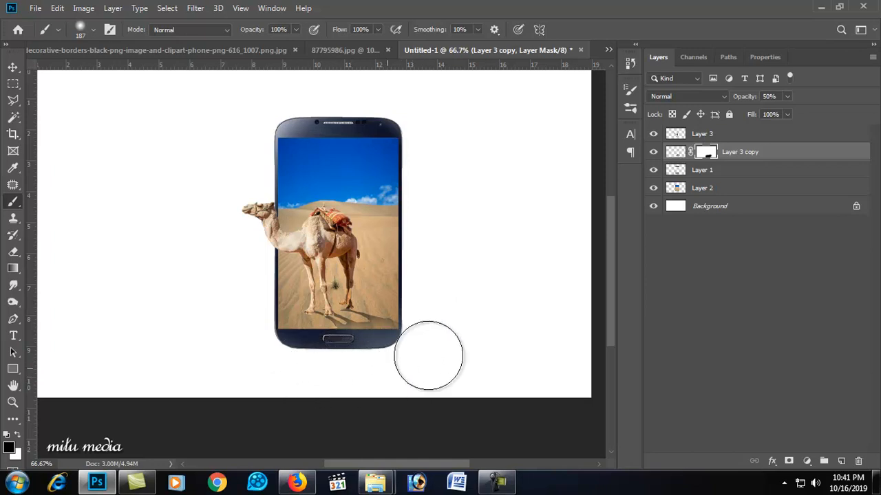
pyautogui.click(15, 70)
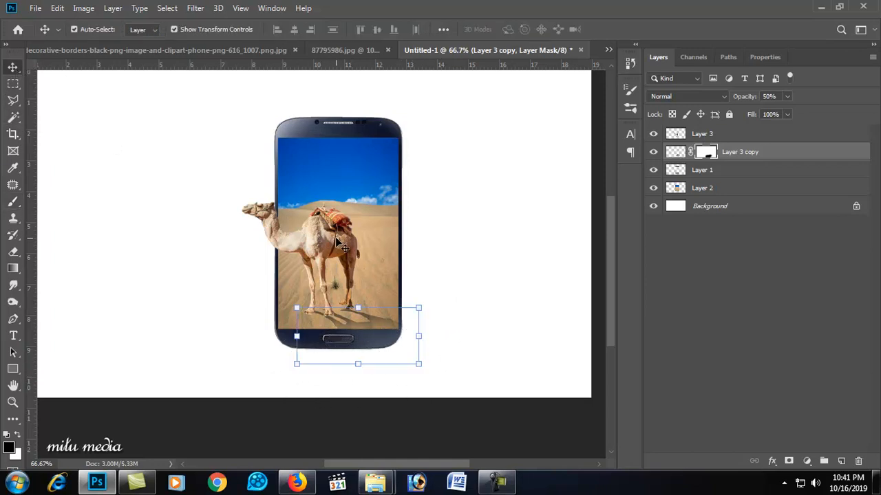
# Step: Fill the Background layer with a radial gradient from grey #6d6d6d behind the phone to brownish red #774f4f
pyautogui.click(370, 192)
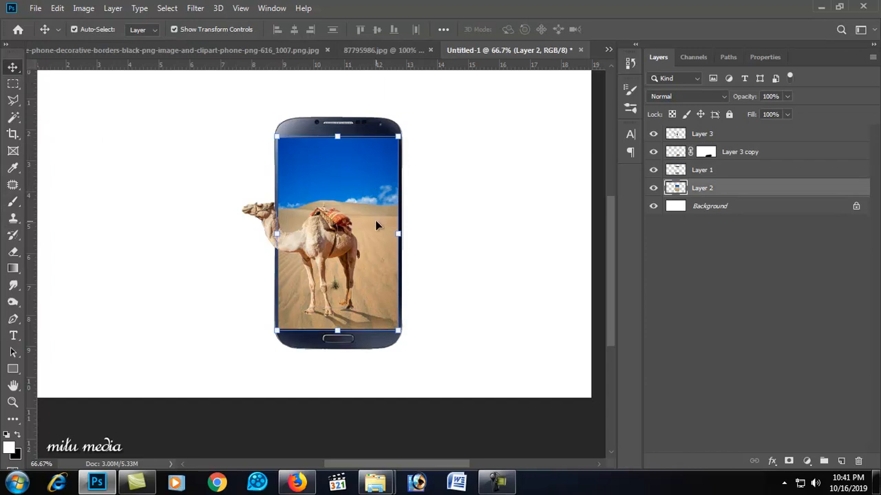
pyautogui.click(329, 239)
pyautogui.click(485, 238)
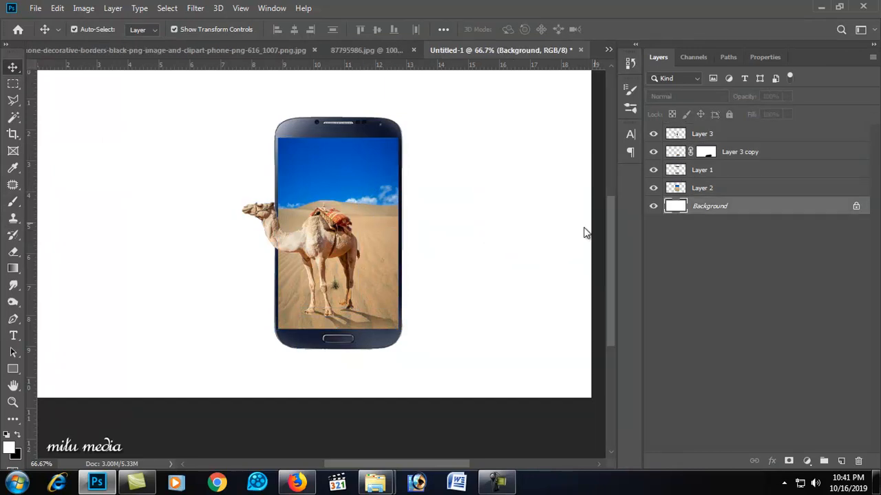
pyautogui.click(10, 449)
pyautogui.moveTo(451, 306); pyautogui.dragTo(436, 311)
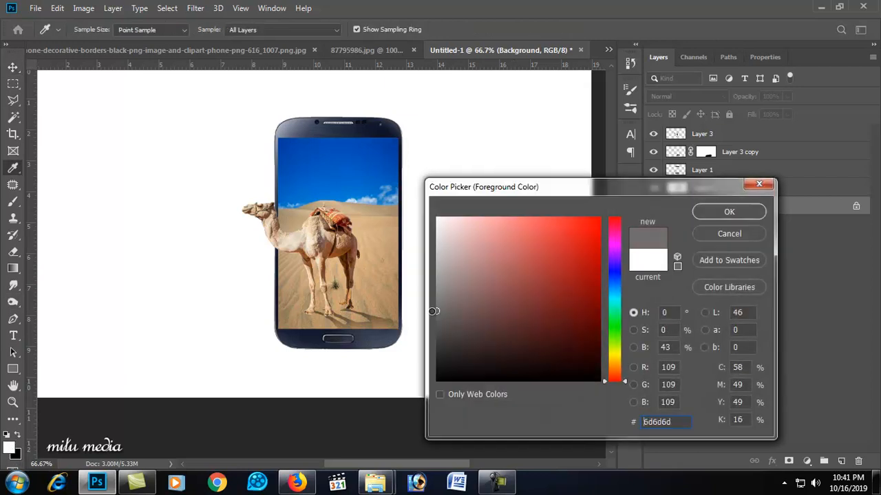
pyautogui.click(707, 214)
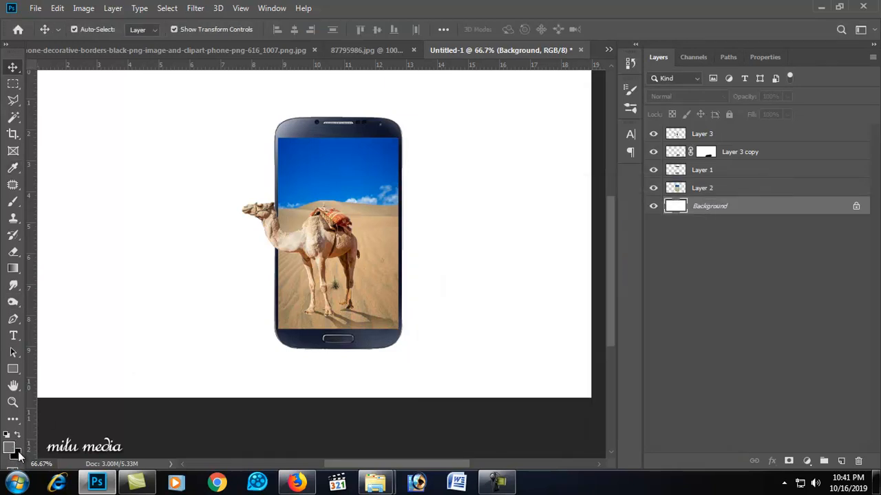
pyautogui.click(18, 454)
pyautogui.click(491, 305)
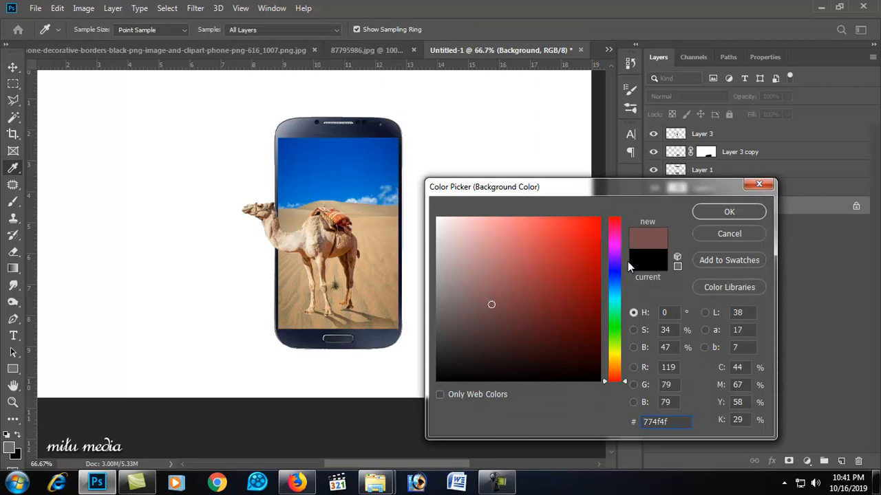
pyautogui.click(728, 212)
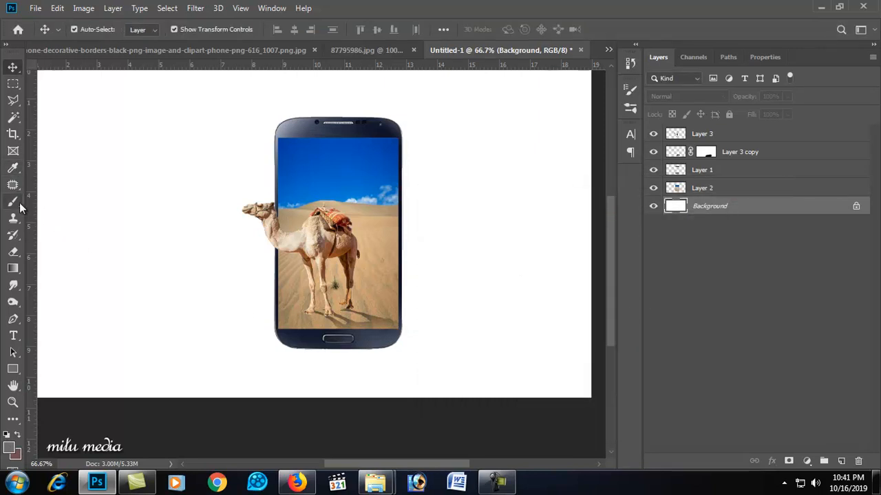
pyautogui.click(13, 268)
pyautogui.moveTo(296, 231); pyautogui.dragTo(527, 220)
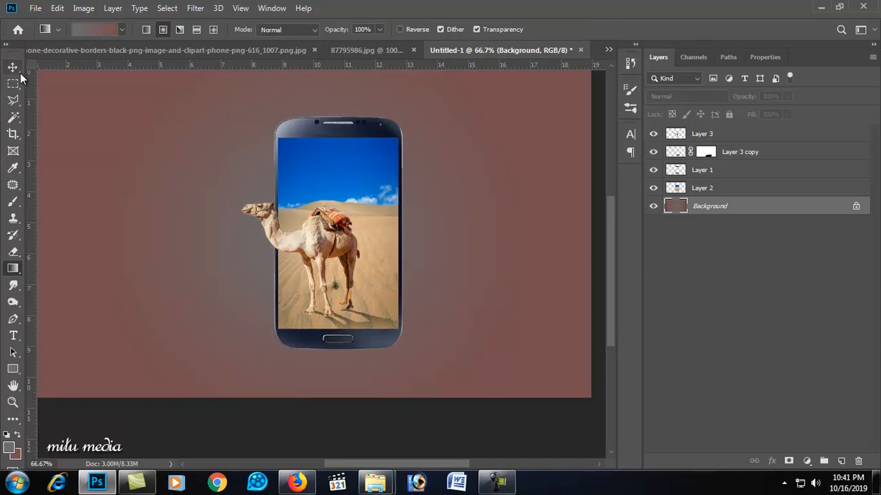
# Step: Change the foreground colour to b0b0b0 and redraw the Background's radial gradient with the lighter centre behind the phone
pyautogui.click(8, 445)
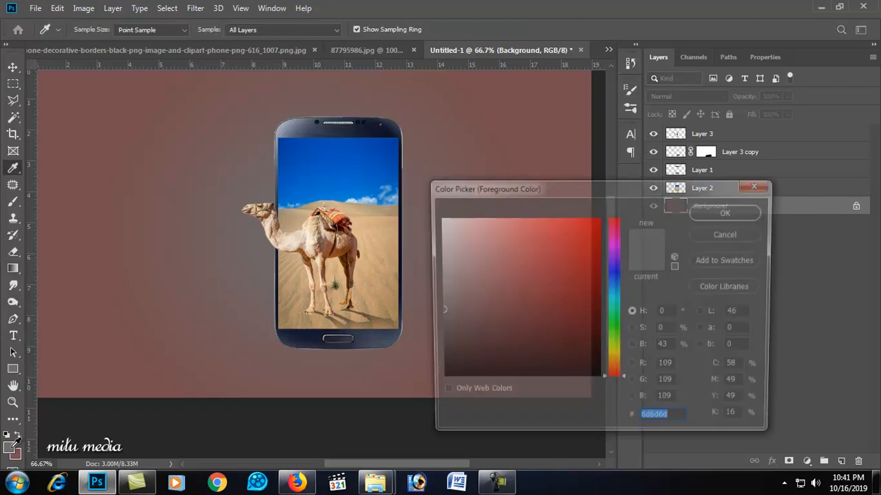
pyautogui.write('b0b0b0')
pyautogui.click(730, 213)
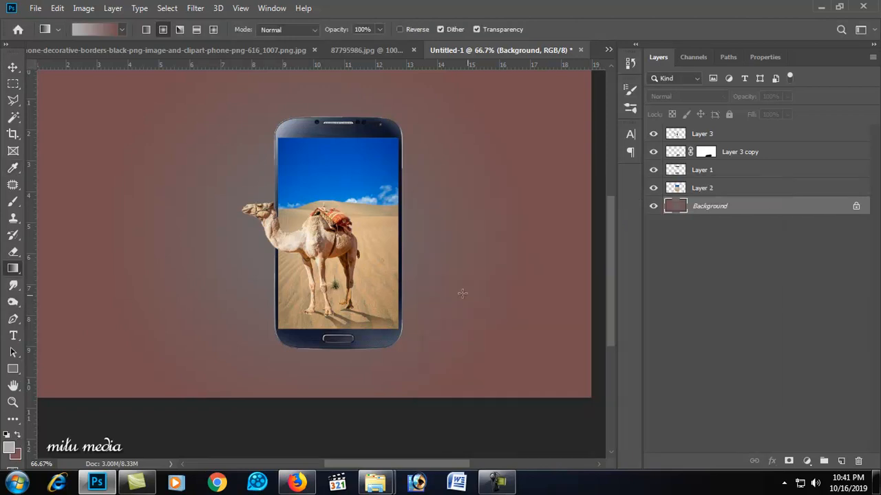
pyautogui.moveTo(508, 271); pyautogui.dragTo(552, 286)
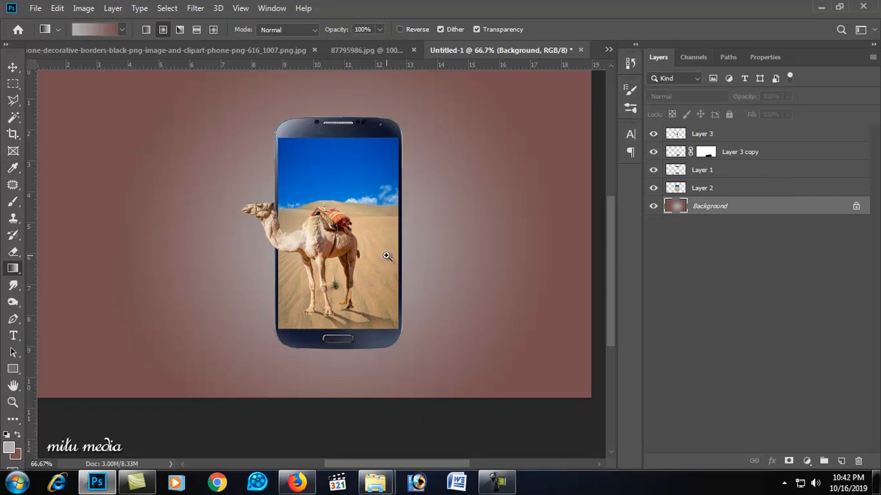
# Step: Redraw the Background's radial gradient so it spreads from the camel's neck to near the canvas's right edge
pyautogui.hotkey('ctrl', '-')
pyautogui.moveTo(401, 267); pyautogui.dragTo(454, 271)
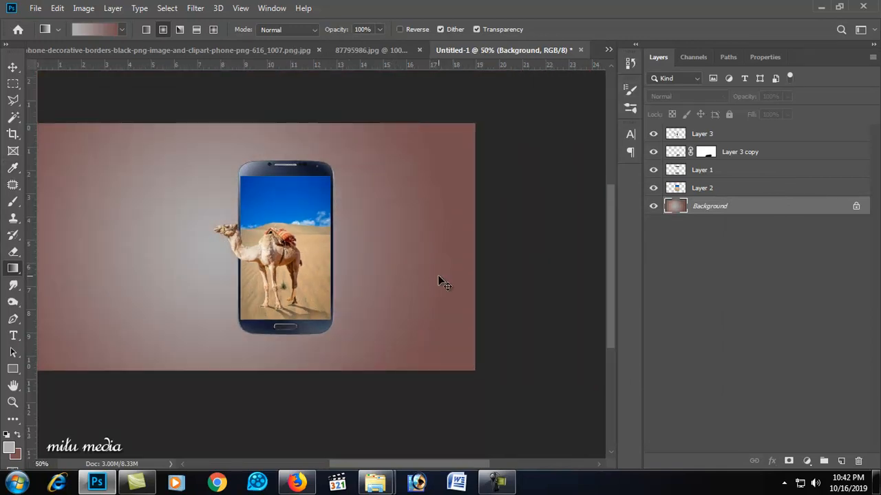
pyautogui.scroll(3, 438, 274)
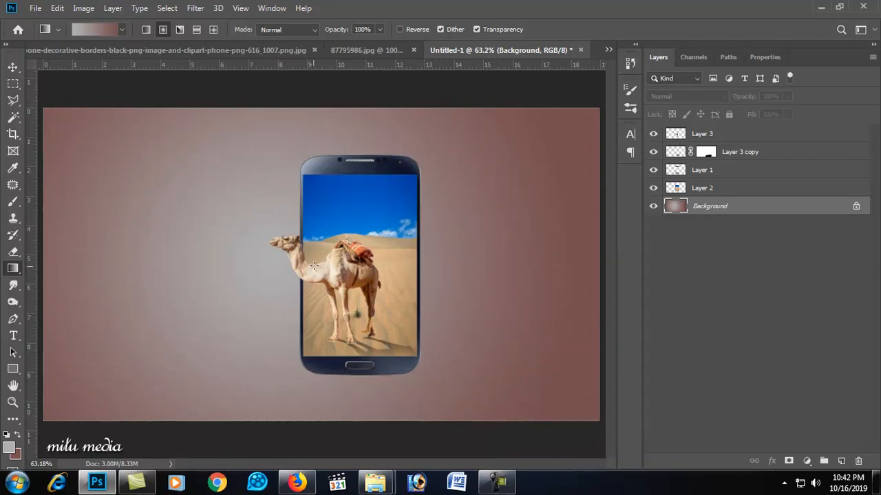
pyautogui.moveTo(466, 280); pyautogui.dragTo(466, 281)
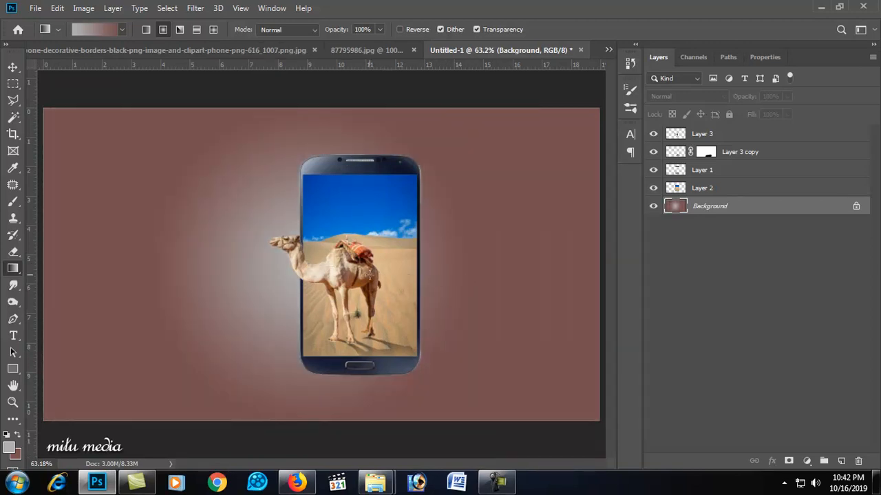
pyautogui.moveTo(295, 271); pyautogui.dragTo(572, 315)
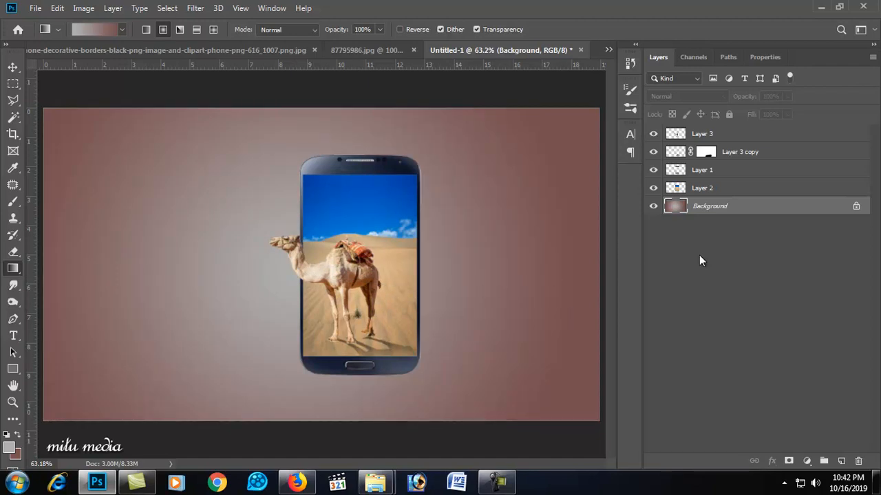
# Step: Recolour the Background layer with Hue/Saturation, setting hue to -35 and saturation to +55
pyautogui.click(12, 67)
pyautogui.hotkey('ctrl', 'u')
pyautogui.moveTo(576, 186); pyautogui.dragTo(609, 220)
pyautogui.moveTo(605, 190); pyautogui.dragTo(553, 188)
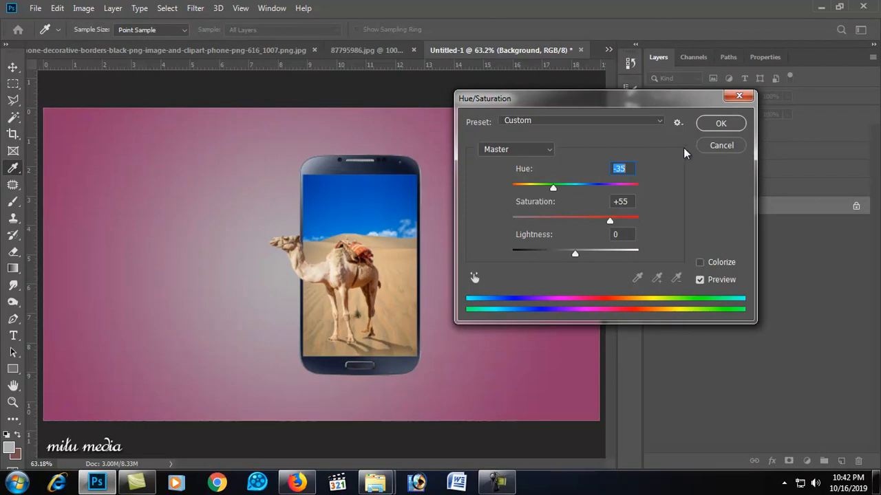
pyautogui.click(709, 125)
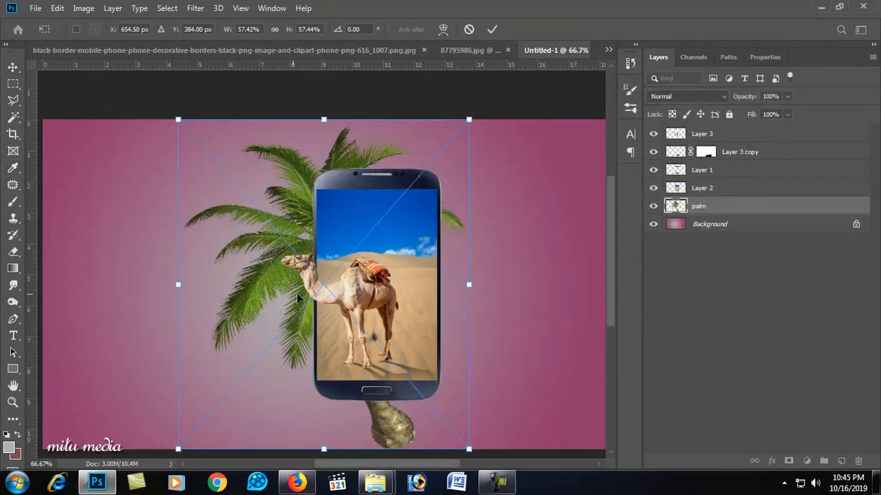
# Step: Place the palm image up against the phone's left side and raise its layer to sit directly below the camel layer, Layer 3
pyautogui.moveTo(286, 287); pyautogui.dragTo(222, 260)
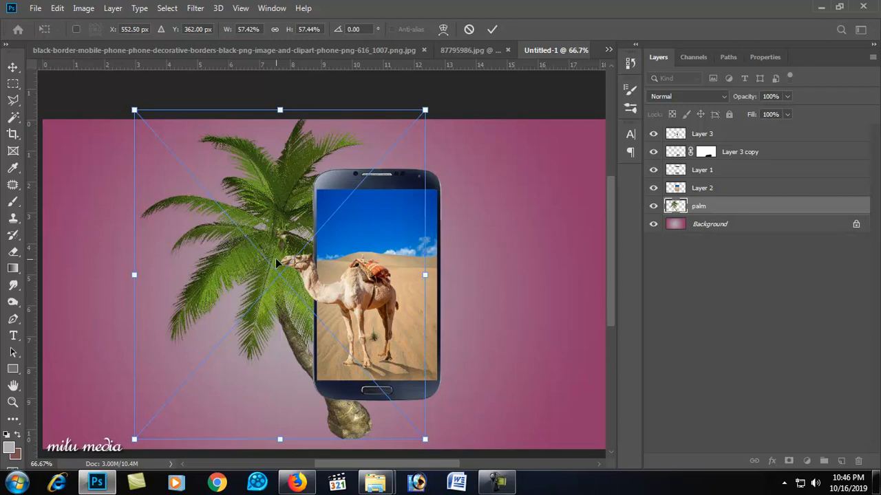
pyautogui.press('Return')
pyautogui.hotkey('ctrl', ']')
pyautogui.hotkey('ctrl', ']')
pyautogui.hotkey('ctrl', ']')
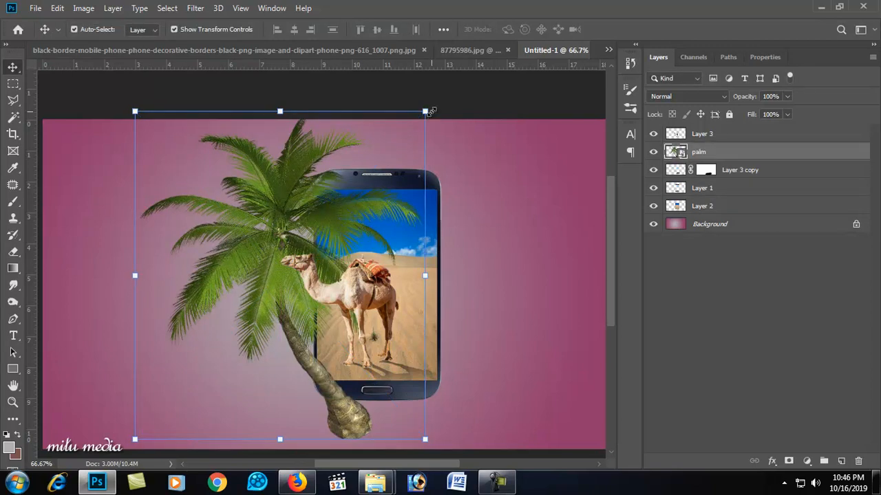
# Step: Scale the palm down to about 33% and position it over the phone behind the camel
pyautogui.moveTo(430, 113); pyautogui.dragTo(351, 203)
pyautogui.moveTo(280, 426); pyautogui.dragTo(329, 328)
pyautogui.moveTo(396, 103); pyautogui.dragTo(352, 153)
pyautogui.moveTo(299, 326); pyautogui.dragTo(395, 335)
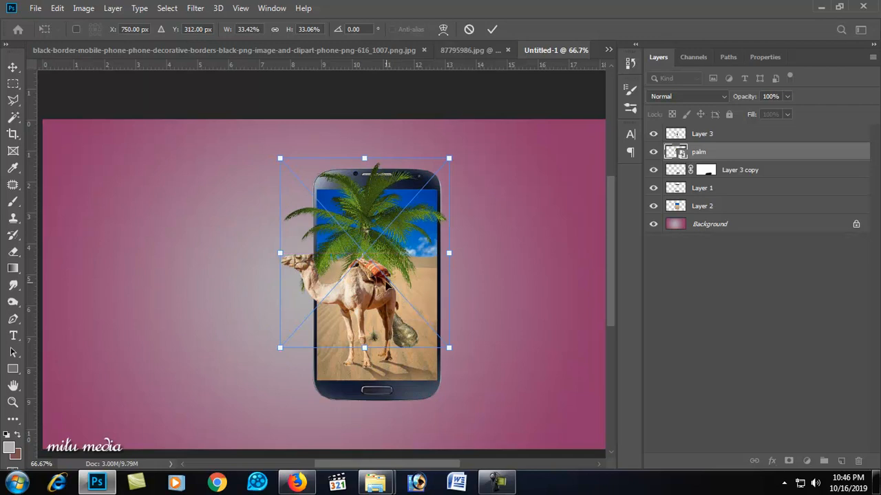
pyautogui.moveTo(293, 256)
pyautogui.mouseDown()
pyautogui.moveTo(552, 247)
pyautogui.moveTo(548, 256)
pyautogui.moveTo(288, 253)
pyautogui.mouseUp()
# Step: Flip the palm horizontally, resize it and place it over the phone's right edge with its trunk base on the sand
pyautogui.moveTo(288, 165); pyautogui.dragTo(566, 235)
pyautogui.moveTo(517, 291); pyautogui.dragTo(452, 294)
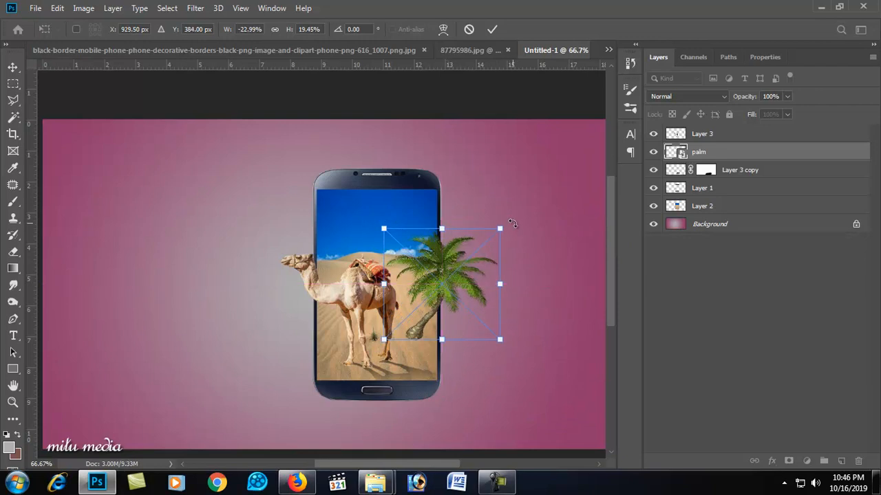
pyautogui.moveTo(503, 225); pyautogui.dragTo(508, 188)
pyautogui.moveTo(457, 266); pyautogui.dragTo(449, 265)
pyautogui.press('Return')
# Step: Enlarge the flipped palm to about 31% width and 37% height, keeping its trunk base on the sand behind the camel
pyautogui.moveTo(427, 297); pyautogui.dragTo(441, 297)
pyautogui.moveTo(512, 187); pyautogui.dragTo(547, 129)
pyautogui.moveTo(466, 264); pyautogui.dragTo(458, 268)
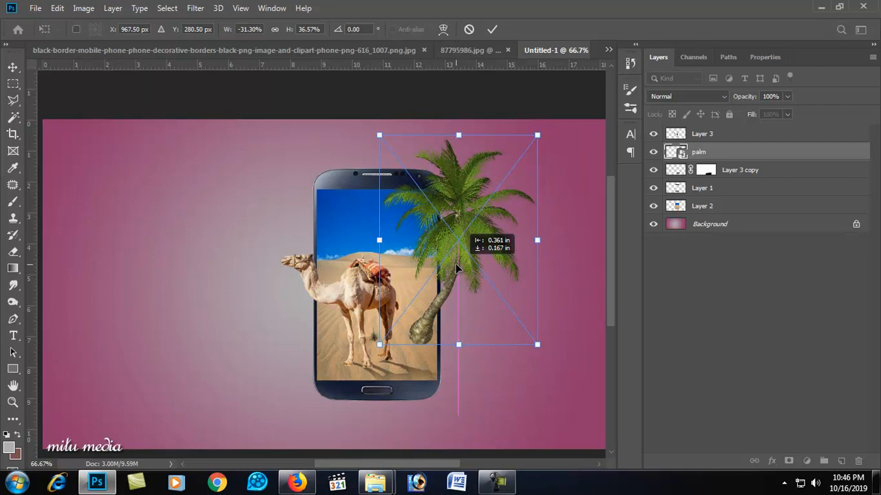
pyautogui.moveTo(455, 263); pyautogui.dragTo(448, 280)
pyautogui.press('Return')
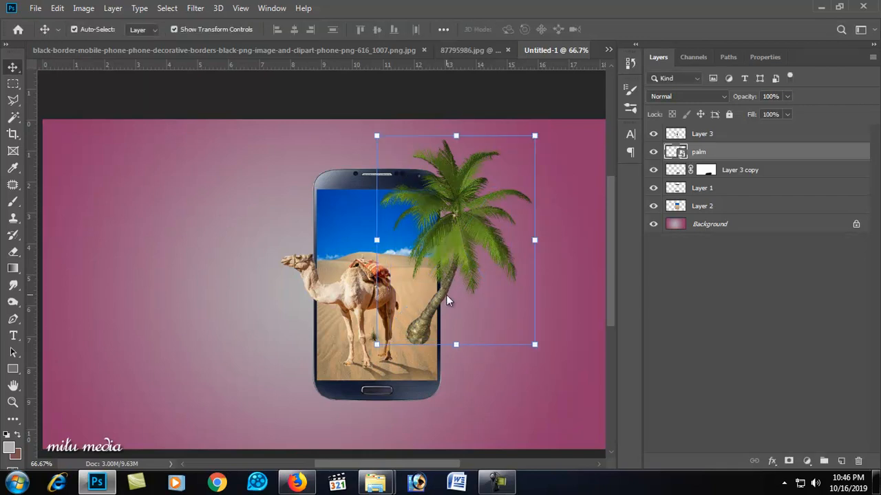
# Step: Add a layer mask to the palm and paint black around the trunk's base with a small soft brush, finishing at 20 px
pyautogui.keyDown('ctrl'); pyautogui.click(437, 342); pyautogui.keyUp('ctrl')
pyautogui.keyDown('ctrl'); pyautogui.click(471, 382); pyautogui.keyUp('ctrl')
pyautogui.click(416, 332)
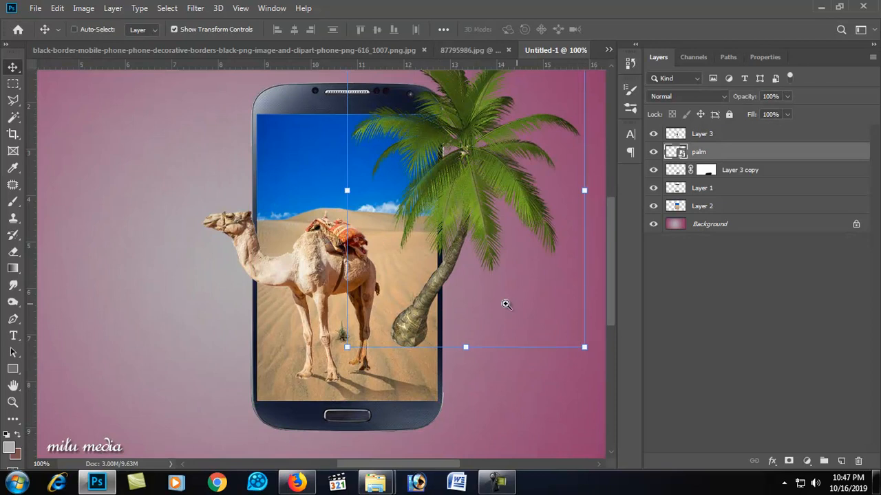
pyautogui.keyDown('ctrl'); pyautogui.click(503, 302); pyautogui.keyUp('ctrl')
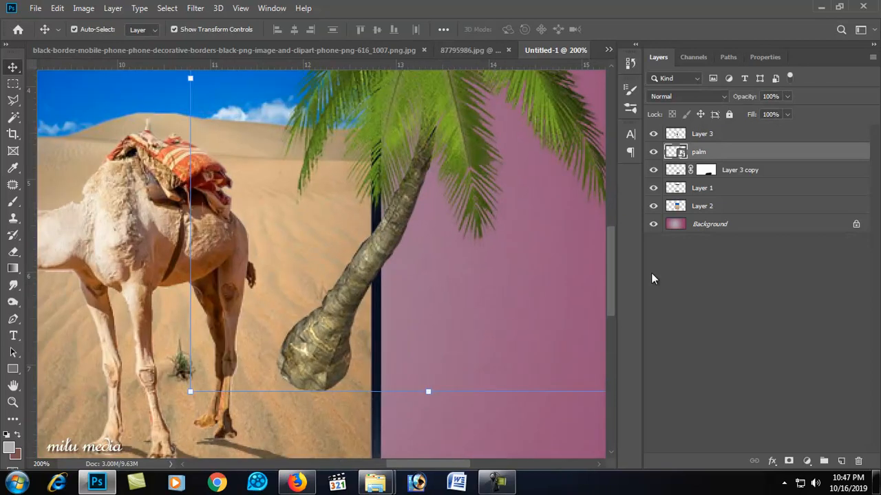
pyautogui.click(788, 461)
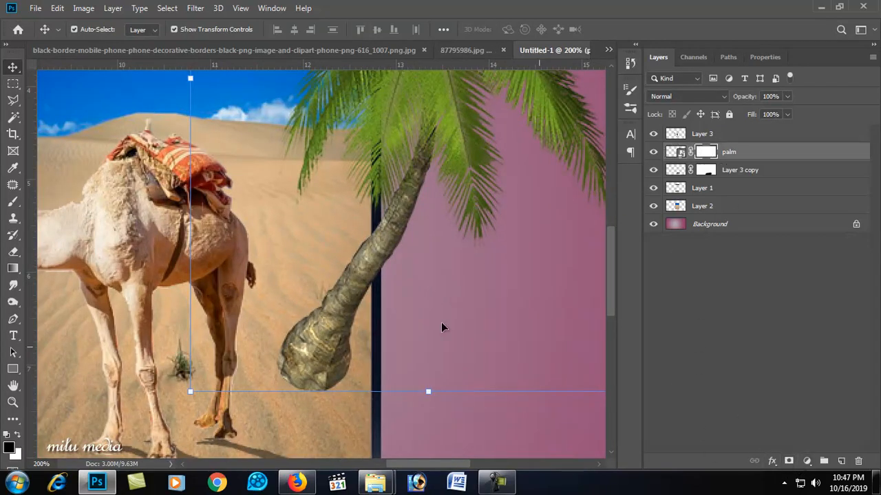
pyautogui.click(13, 202)
pyautogui.rightClick(292, 262)
pyautogui.click(380, 291)
pyautogui.moveTo(269, 370)
pyautogui.mouseDown()
pyautogui.moveTo(296, 393)
pyautogui.moveTo(326, 398)
pyautogui.moveTo(348, 388)
pyautogui.moveTo(293, 397)
pyautogui.moveTo(344, 379)
pyautogui.mouseUp()
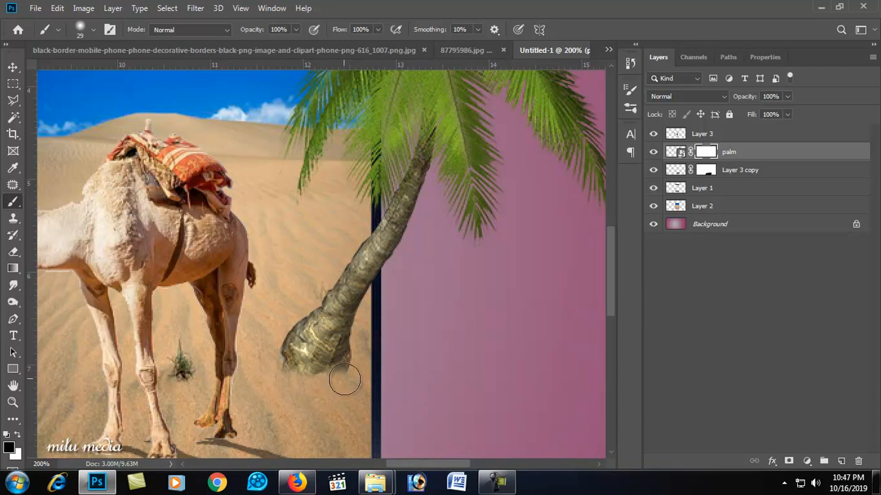
pyautogui.rightClick(344, 379)
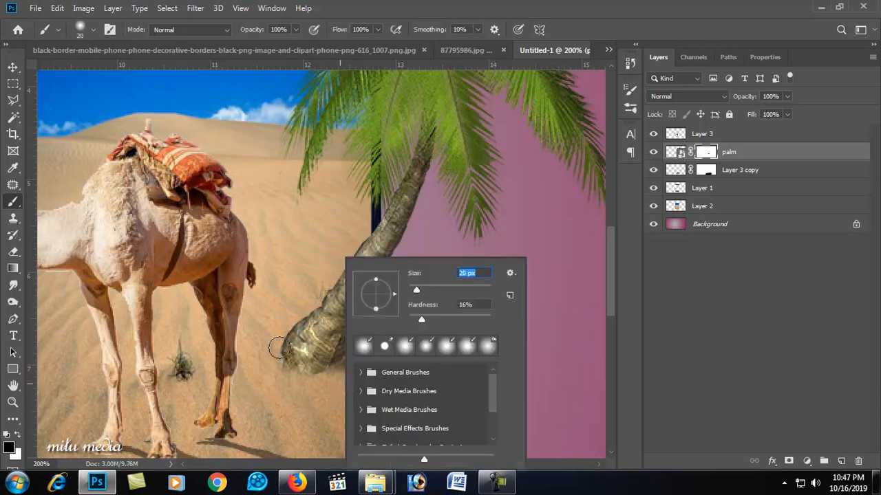
pyautogui.click(279, 354)
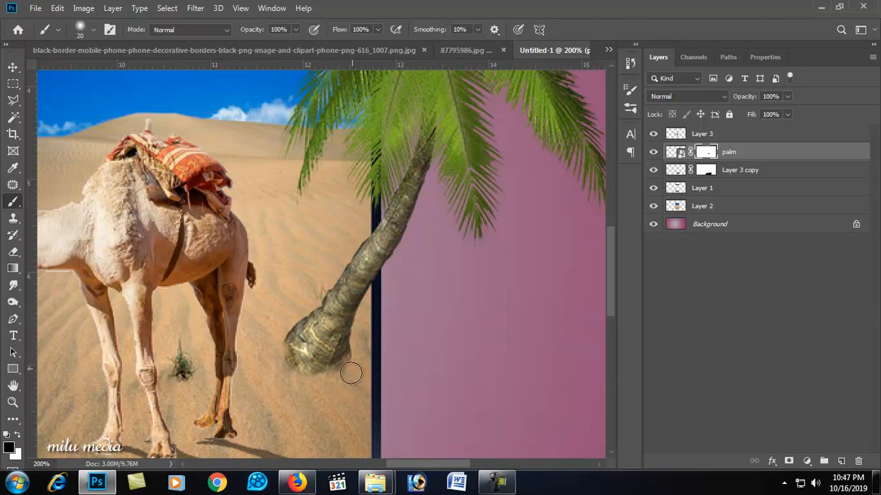
# Step: Duplicate the masked palm layer and place the copy over the phone's screen, left of the original palm
pyautogui.hotkey('ctrl', '-')
pyautogui.hotkey('ctrl', '-')
pyautogui.keyDown('alt'); pyautogui.click(321, 365); pyautogui.keyUp('alt')
pyautogui.moveTo(307, 186); pyautogui.dragTo(378, 321)
pyautogui.keyDown('ctrl'); pyautogui.click(379, 321); pyautogui.keyUp('ctrl')
pyautogui.keyDown('ctrl'); pyautogui.click(396, 294); pyautogui.keyUp('ctrl')
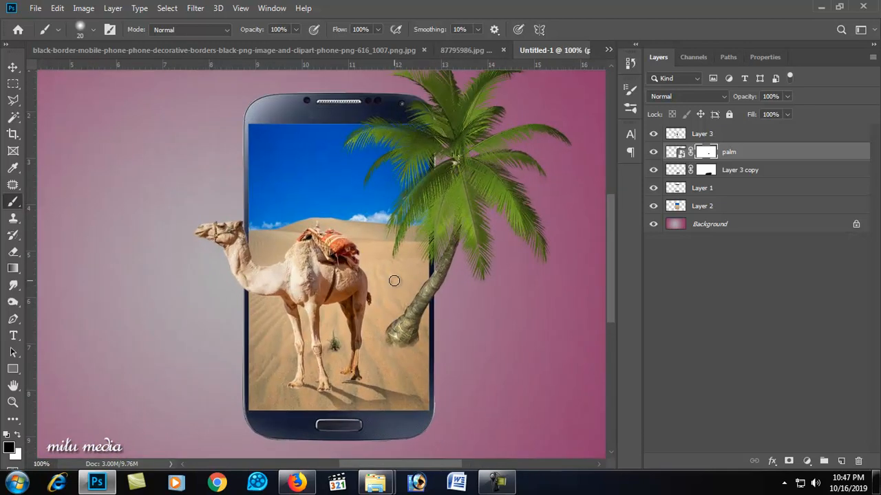
pyautogui.click(13, 67)
pyautogui.moveTo(446, 177); pyautogui.dragTo(338, 210)
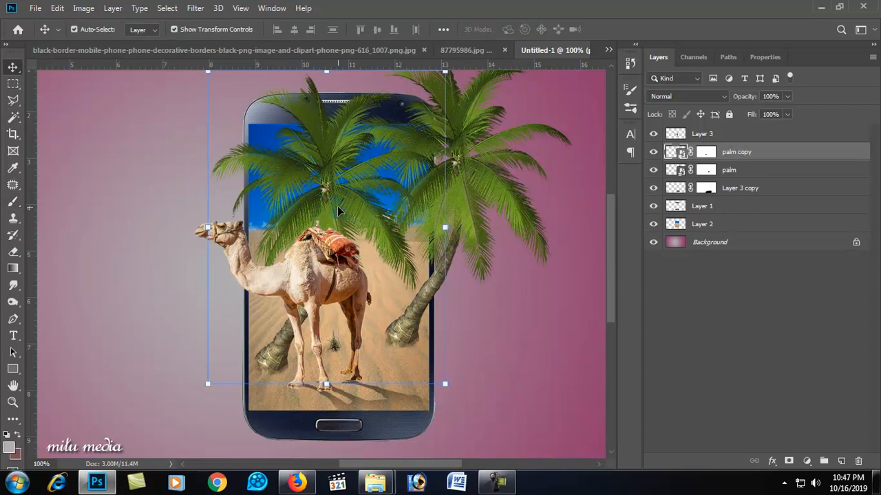
# Step: Turn the palm copy solid black by lowering its lightness to the minimum with Hue/Saturation
pyautogui.hotkey('ctrl', 'u')
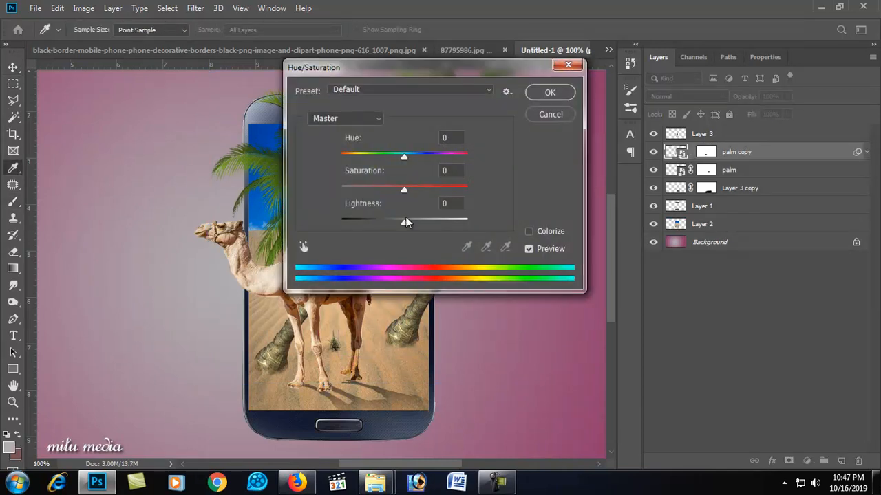
pyautogui.moveTo(410, 220); pyautogui.dragTo(325, 231)
pyautogui.click(547, 92)
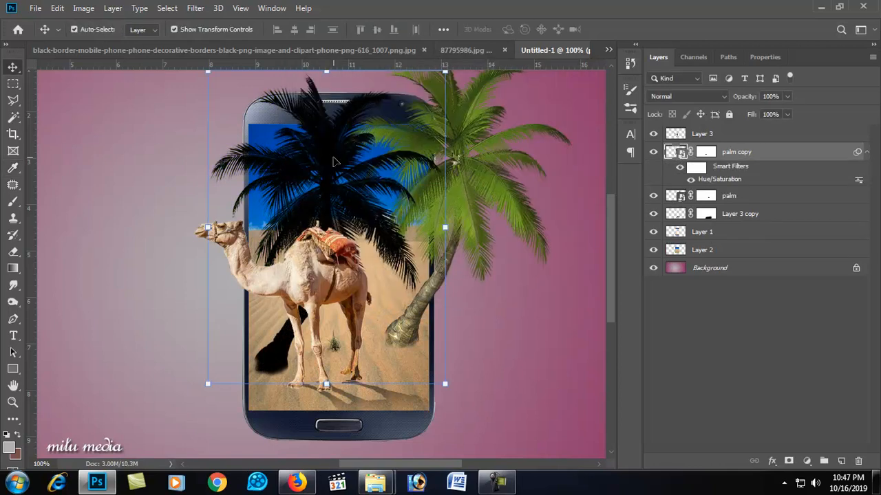
# Step: Flip the black palm copy vertically to about 106% width and 95% height, joining its trunk base to the original palm's base
pyautogui.hotkey('ctrl', '-')
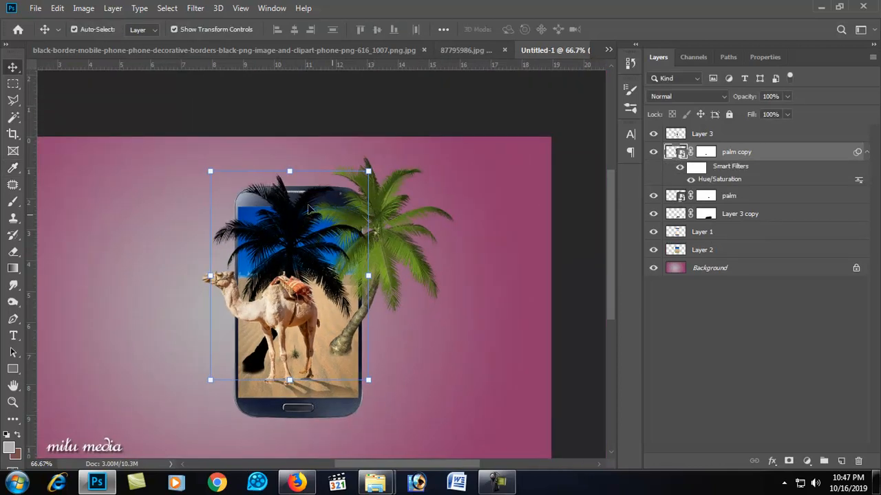
pyautogui.click(209, 171)
pyautogui.click(438, 196)
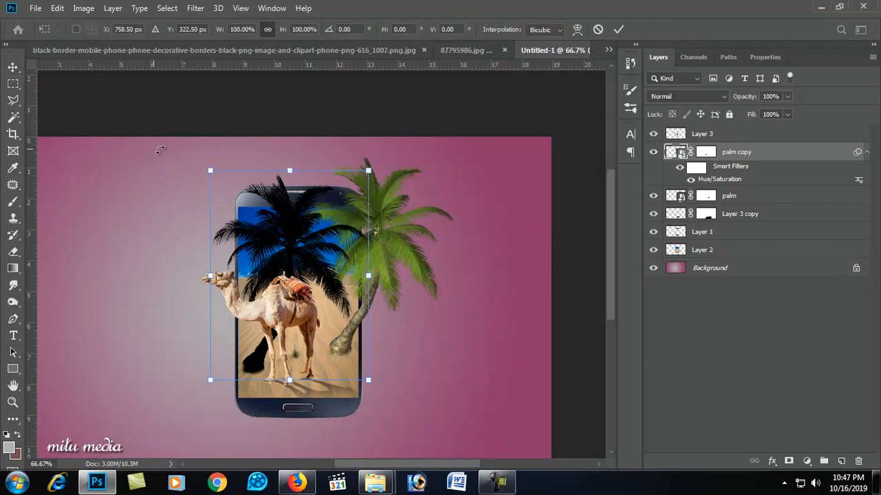
pyautogui.moveTo(210, 174); pyautogui.dragTo(201, 390)
pyautogui.moveTo(273, 248); pyautogui.dragTo(324, 210)
pyautogui.scroll(2, 371, 201)
pyautogui.scroll(3, 370, 201)
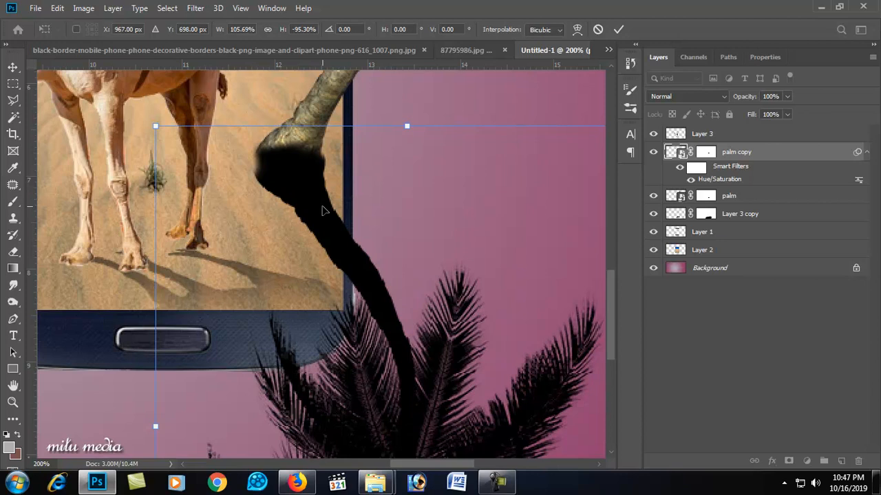
pyautogui.press('Return')
# Step: Move the shadow layer below the palm layer, nudge it slightly down and set its opacity to 50%
pyautogui.hotkey('ctrl', '[')
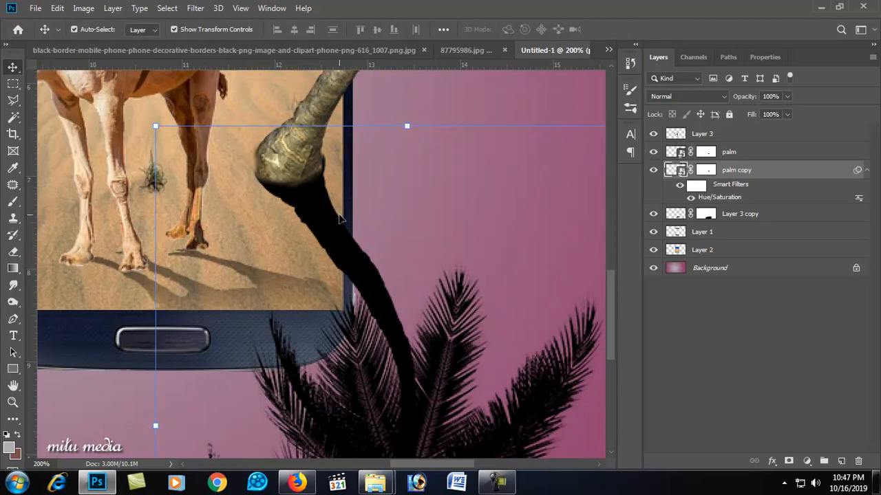
pyautogui.moveTo(323, 209); pyautogui.dragTo(320, 217)
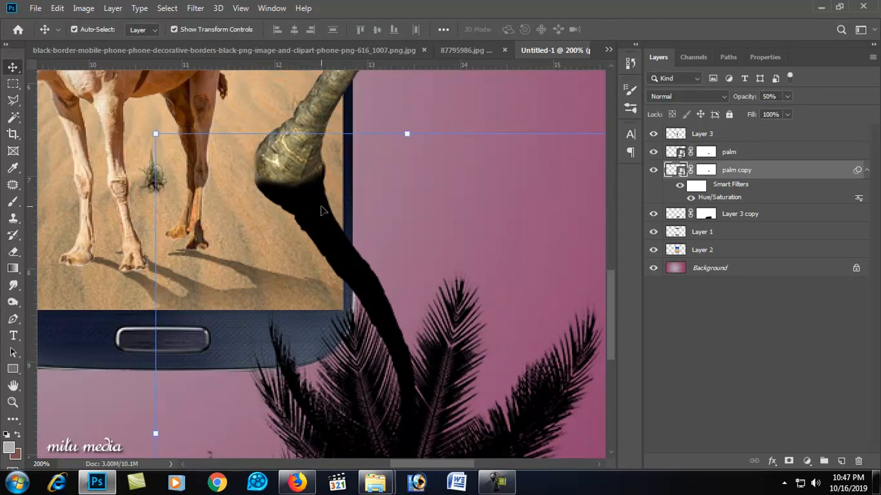
pyautogui.press('5')
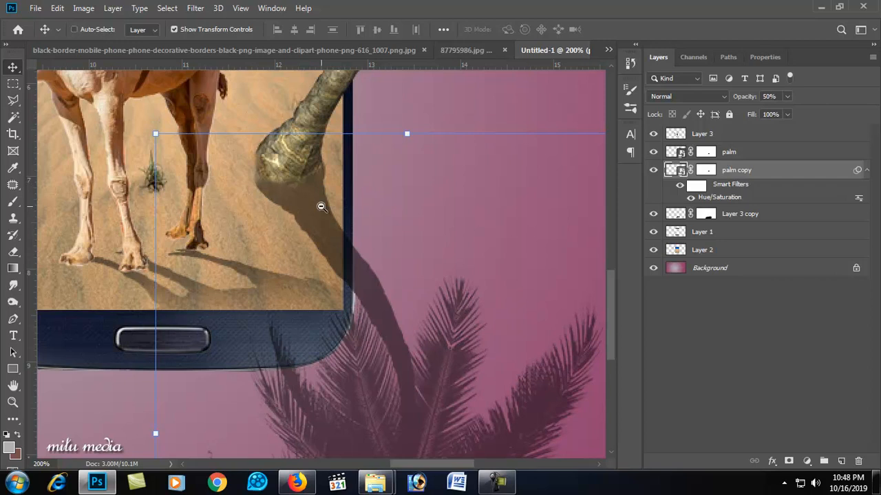
# Step: Paint the palm copy's mask black with a large soft 199 px brush to hide the shadow extending beyond the phone
pyautogui.hotkey('ctrl', '-')
pyautogui.hotkey('ctrl', '-')
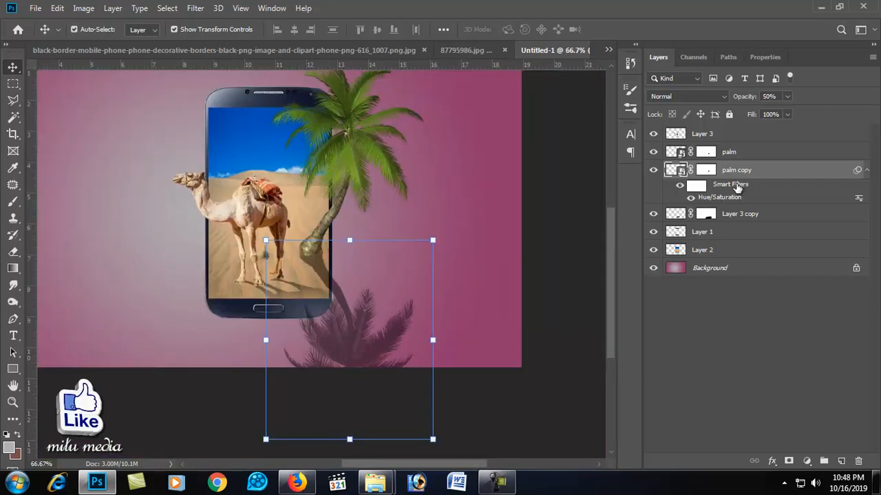
pyautogui.click(13, 202)
pyautogui.rightClick(407, 372)
pyautogui.click(706, 170)
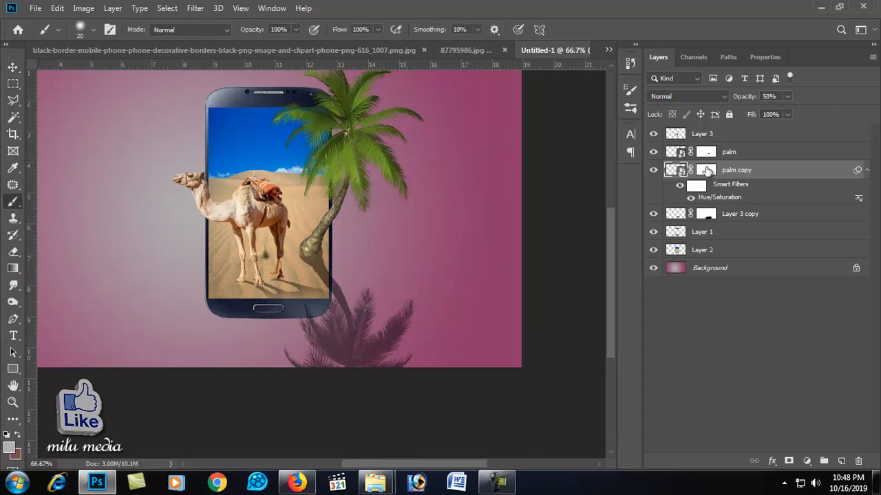
pyautogui.rightClick(372, 310)
pyautogui.click(492, 289)
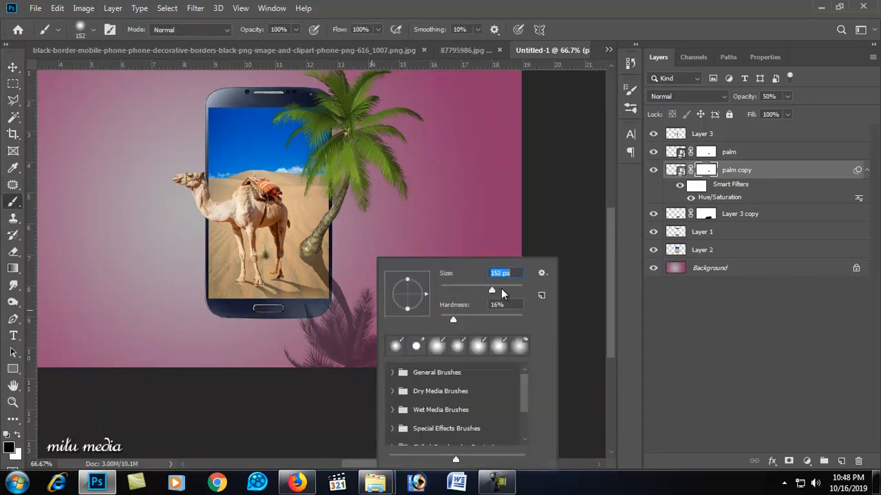
pyautogui.moveTo(324, 354)
pyautogui.mouseDown()
pyautogui.moveTo(397, 363)
pyautogui.moveTo(443, 295)
pyautogui.moveTo(424, 377)
pyautogui.mouseUp()
pyautogui.moveTo(357, 308)
pyautogui.mouseDown()
pyautogui.moveTo(367, 321)
pyautogui.moveTo(281, 336)
pyautogui.moveTo(393, 361)
pyautogui.mouseUp()
# Step: Reduce the brush to 15 px and mask out the leftover palm shadow along the phone's right outer edge
pyautogui.rightClick(389, 293)
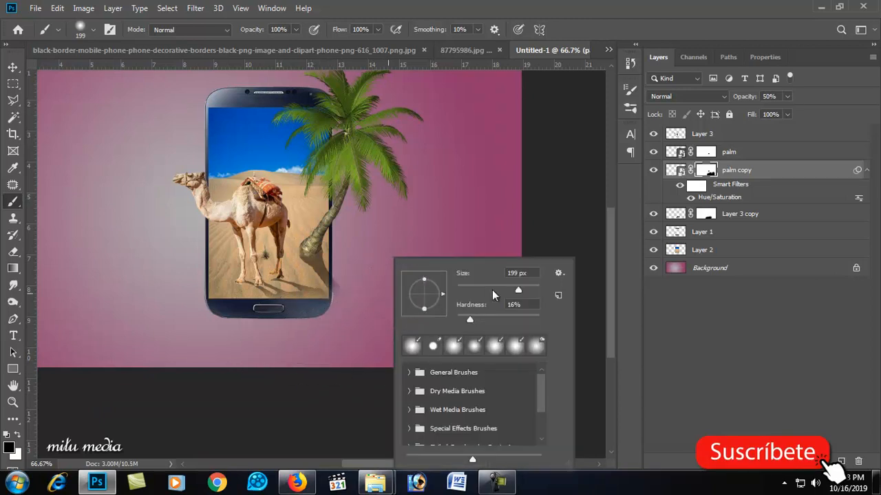
pyautogui.moveTo(477, 290); pyautogui.dragTo(465, 289)
pyautogui.click(344, 281)
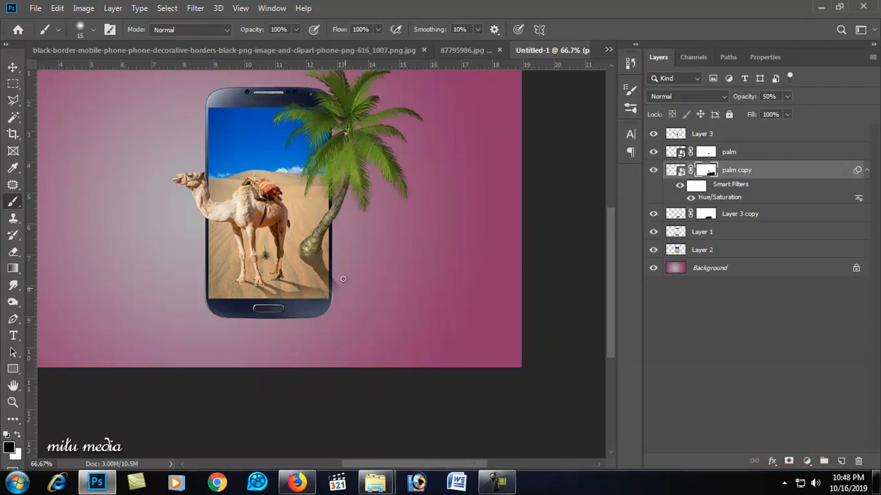
pyautogui.scroll(3, 338, 295)
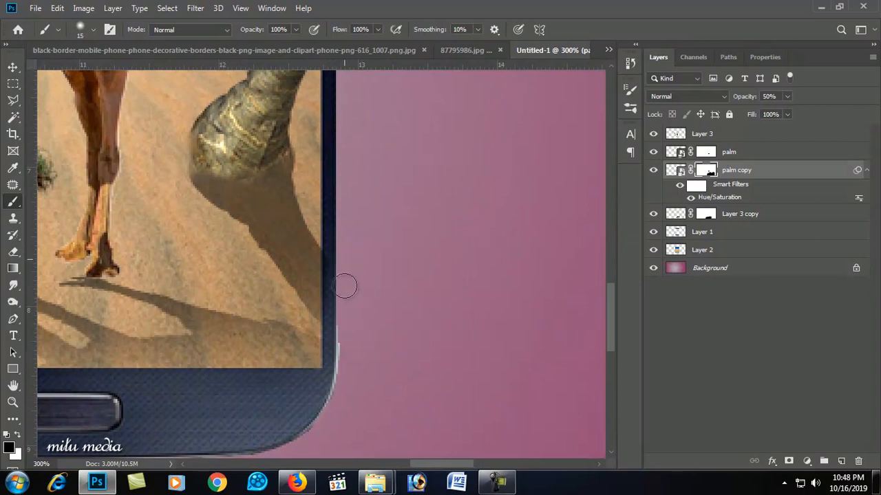
pyautogui.keyDown('alt'); pyautogui.click(348, 334); pyautogui.keyUp('alt')
pyautogui.keyDown('alt'); pyautogui.click(349, 335); pyautogui.keyUp('alt')
pyautogui.keyDown('alt'); pyautogui.click(348, 334); pyautogui.keyUp('alt')
pyautogui.keyDown('alt'); pyautogui.click(348, 335); pyautogui.keyUp('alt')
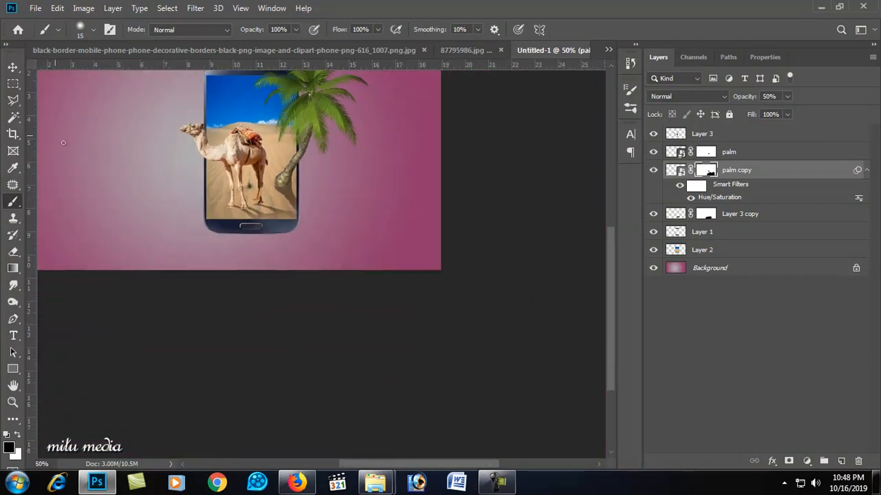
# Step: Stretch the palm's shadow layer slightly wider towards the canvas's right side, then deselect it
pyautogui.click(14, 69)
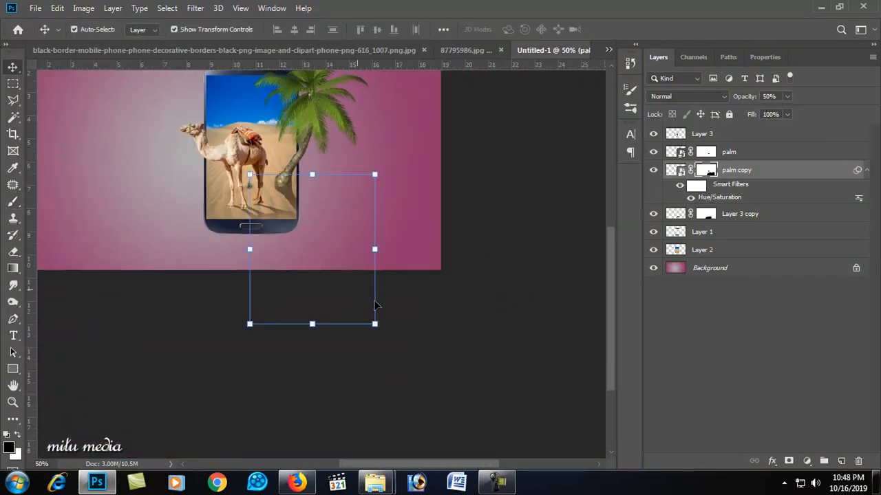
pyautogui.moveTo(375, 324); pyautogui.dragTo(394, 328)
pyautogui.press('Return')
pyautogui.scroll(6, 395, 323)
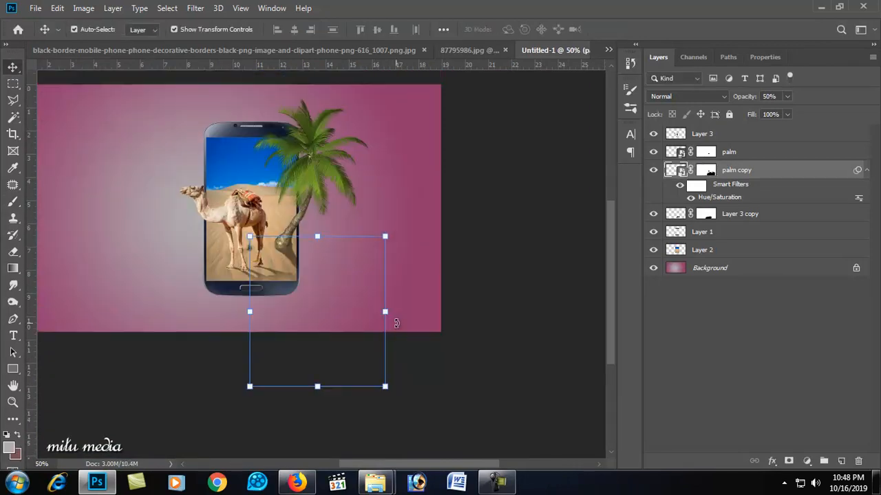
pyautogui.click(387, 139)
# Step: Select all layers from Layer 2 up to Layer 3, scale them down together and reposition them near the canvas's centre
pyautogui.keyDown('ctrl'); pyautogui.click(317, 235); pyautogui.keyUp('ctrl')
pyautogui.keyDown('ctrl'); pyautogui.keyDown('alt'); pyautogui.click(317, 235); pyautogui.keyUp('alt'); pyautogui.keyUp('ctrl')
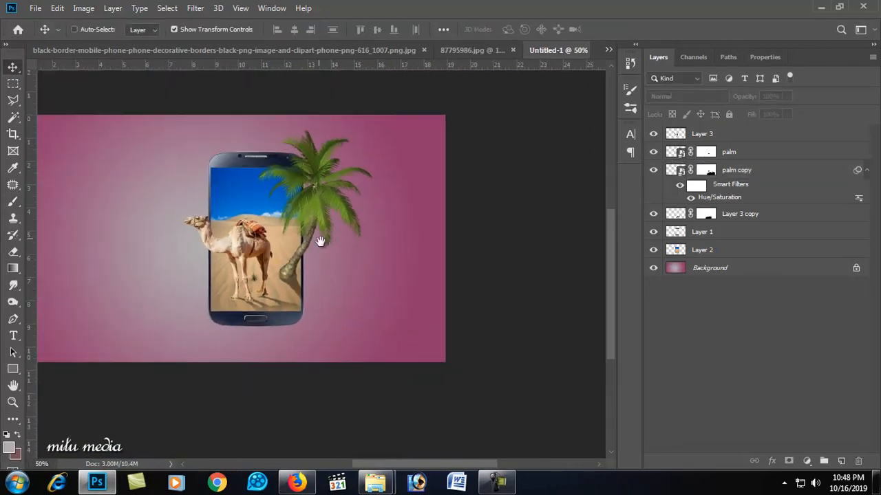
pyautogui.click(721, 250)
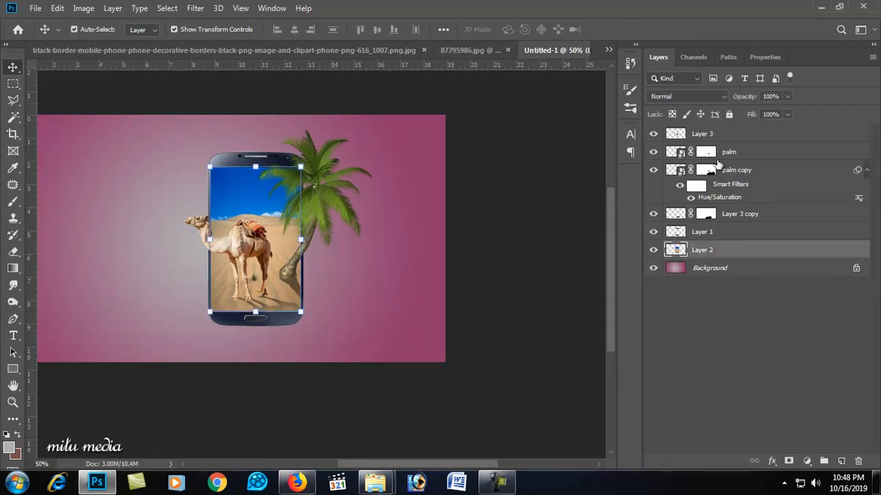
pyautogui.keyDown('shift'); pyautogui.click(716, 137); pyautogui.keyUp('shift')
pyautogui.hotkey('ctrl', '-')
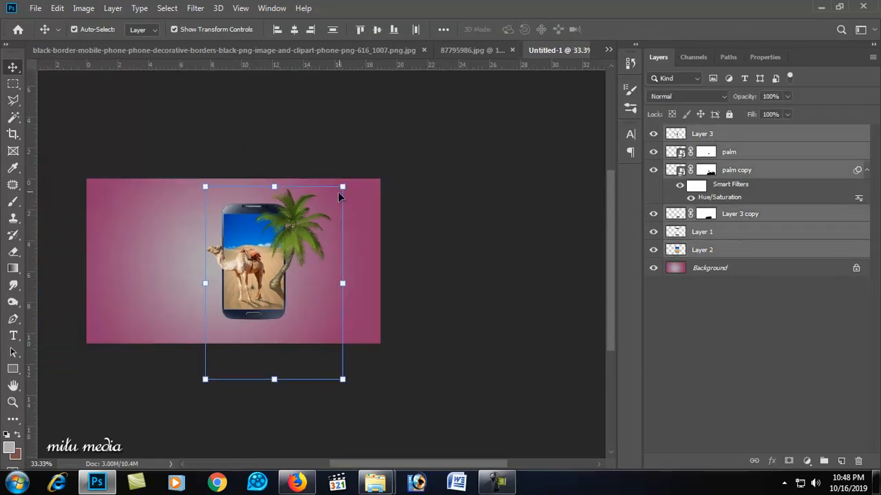
pyautogui.click(343, 188)
pyautogui.click(447, 198)
pyautogui.moveTo(257, 284); pyautogui.dragTo(254, 293)
pyautogui.moveTo(339, 195); pyautogui.dragTo(308, 224)
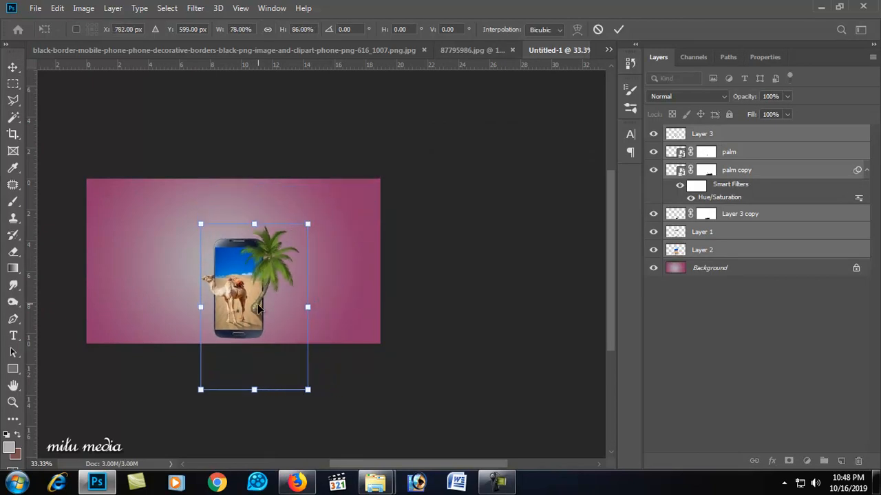
pyautogui.scroll(1, 254, 313)
pyautogui.scroll(-1, 253, 315)
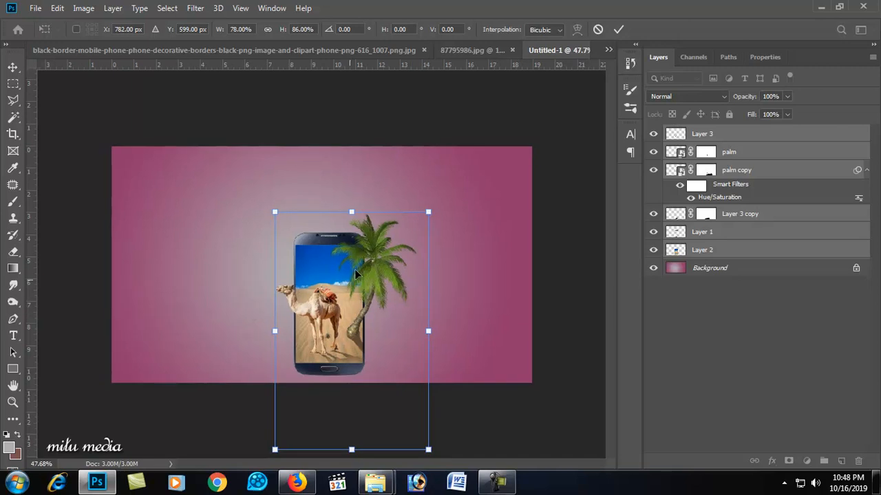
pyautogui.moveTo(427, 215); pyautogui.dragTo(424, 223)
pyautogui.press('Return')
pyautogui.moveTo(365, 333); pyautogui.dragTo(376, 309)
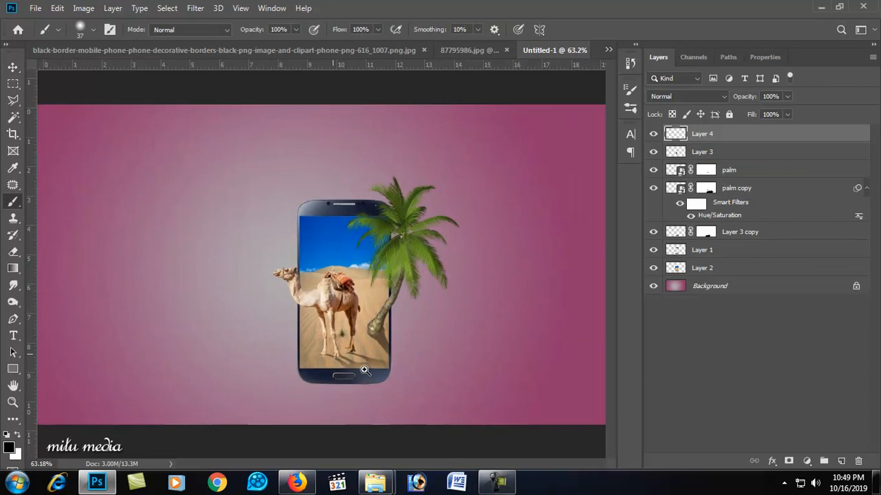
# Step: On the new empty layer, paint a soft black stroke along the phone's bottom edge with a 21 px brush
pyautogui.keyDown('ctrl'); pyautogui.click(363, 370); pyautogui.keyUp('ctrl')
pyautogui.keyDown('ctrl'); pyautogui.click(364, 370); pyautogui.keyUp('ctrl')
pyautogui.keyDown('ctrl'); pyautogui.click(365, 370); pyautogui.keyUp('ctrl')
pyautogui.keyDown('ctrl'); pyautogui.click(365, 370); pyautogui.keyUp('ctrl')
pyautogui.moveTo(333, 402); pyautogui.dragTo(409, 298)
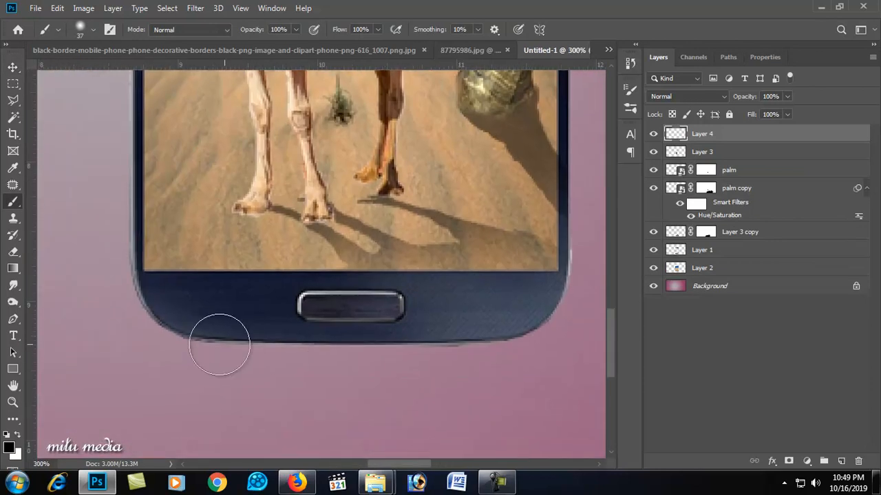
pyautogui.rightClick(215, 344)
pyautogui.click(292, 290)
pyautogui.moveTo(205, 348)
pyautogui.mouseDown()
pyautogui.moveTo(528, 344)
pyautogui.moveTo(461, 359)
pyautogui.moveTo(191, 345)
pyautogui.moveTo(290, 359)
pyautogui.moveTo(391, 361)
pyautogui.moveTo(514, 336)
pyautogui.moveTo(271, 344)
pyautogui.moveTo(317, 337)
pyautogui.mouseUp()
pyautogui.hotkey('ctrl', 'z')
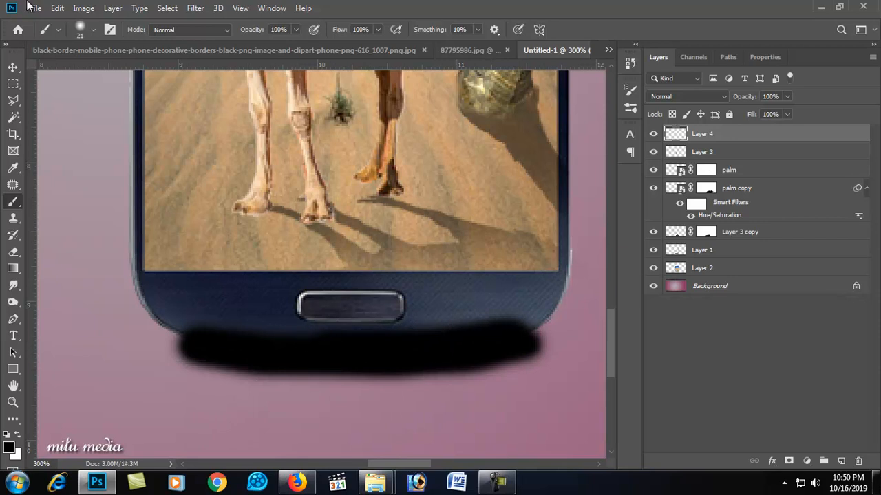
# Step: Apply a Gaussian Blur with a radius of about 9 pixels to the black stroke under the phone
pyautogui.click(196, 9)
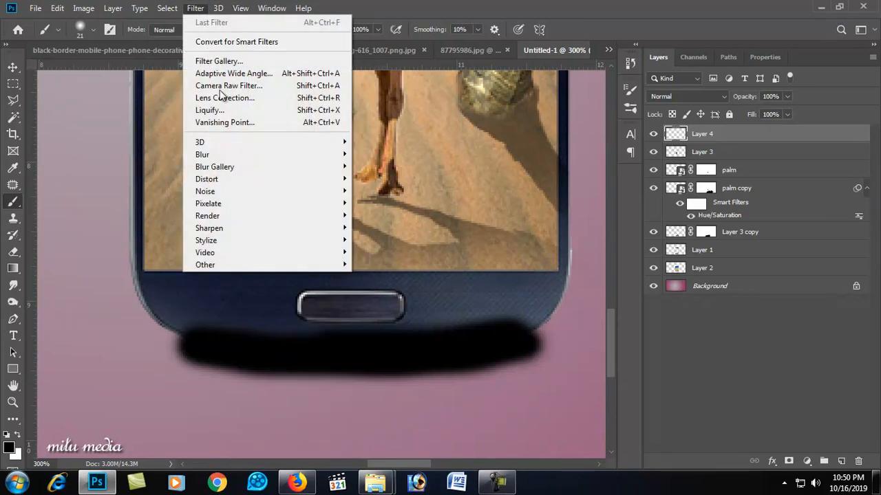
pyautogui.moveTo(232, 156)
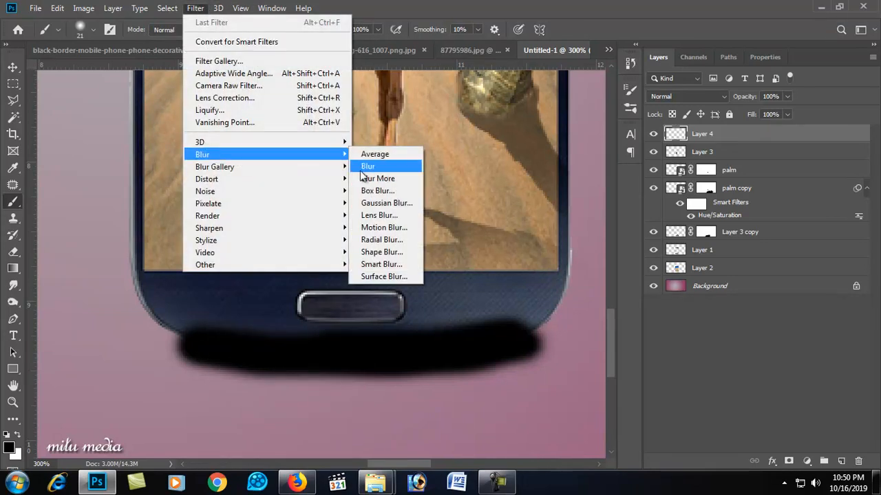
pyautogui.click(371, 203)
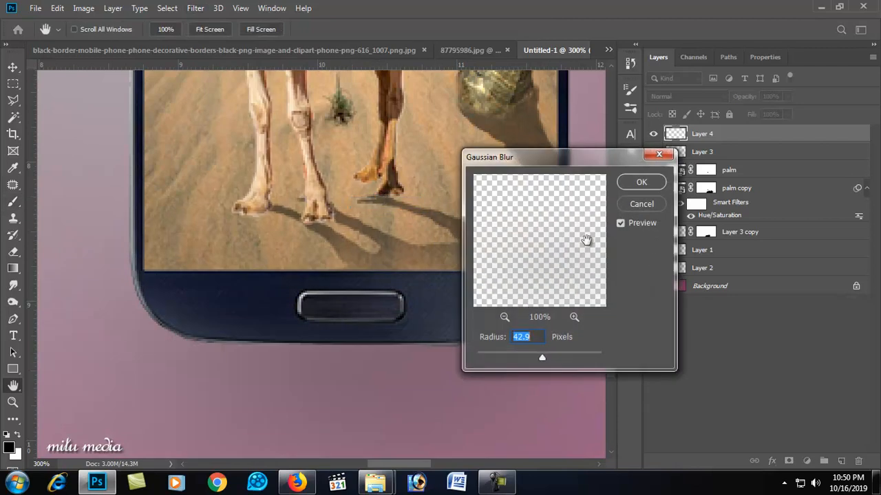
pyautogui.moveTo(501, 357); pyautogui.dragTo(524, 356)
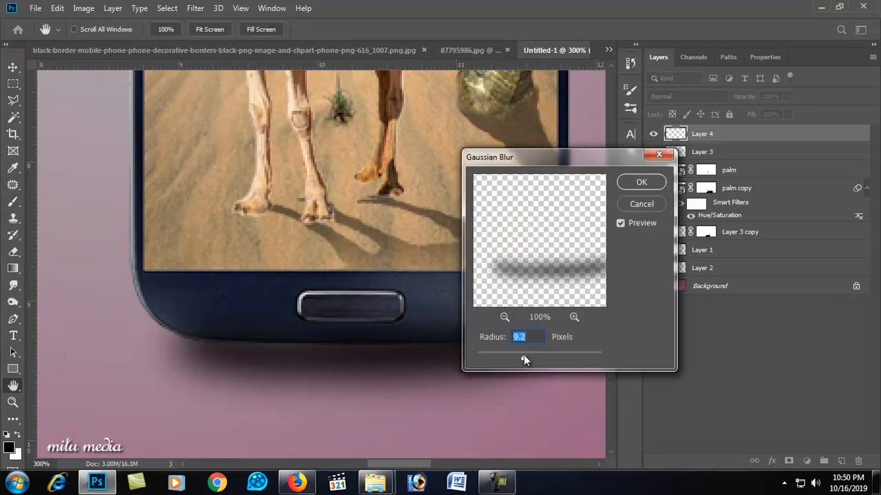
pyautogui.moveTo(523, 355); pyautogui.dragTo(526, 355)
pyautogui.click(641, 182)
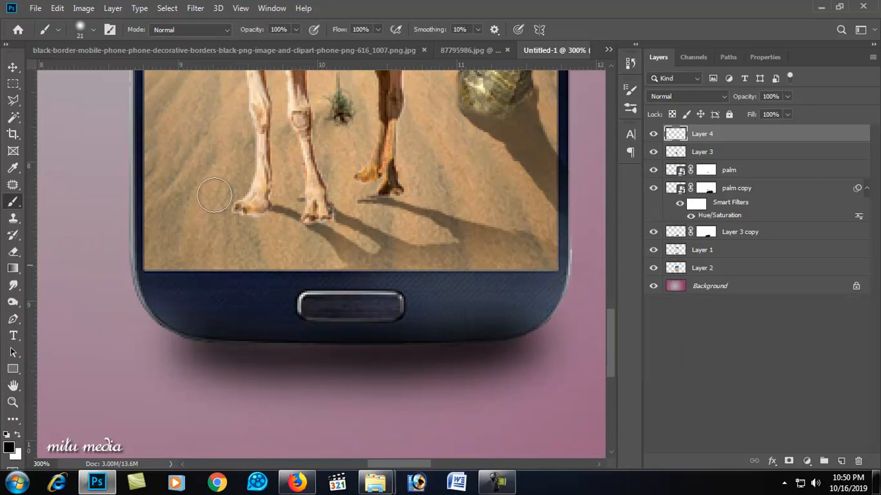
# Step: Move the blurred phone shadow layer down the stack to just above the Background layer
pyautogui.click(13, 67)
pyautogui.keyDown('ctrl'); pyautogui.keyDown('alt'); pyautogui.click(509, 255); pyautogui.keyUp('alt'); pyautogui.keyUp('ctrl')
pyautogui.keyDown('ctrl'); pyautogui.keyDown('alt'); pyautogui.click(509, 256); pyautogui.keyUp('alt'); pyautogui.keyUp('ctrl')
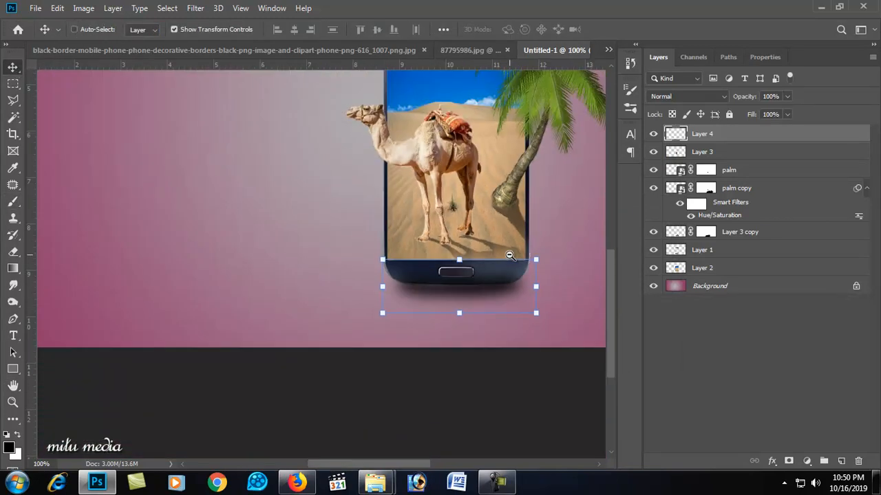
pyautogui.keyDown('ctrl'); pyautogui.keyDown('alt'); pyautogui.click(510, 255); pyautogui.keyUp('alt'); pyautogui.keyUp('ctrl')
pyautogui.moveTo(510, 255); pyautogui.dragTo(461, 255)
pyautogui.moveTo(377, 209); pyautogui.dragTo(413, 237)
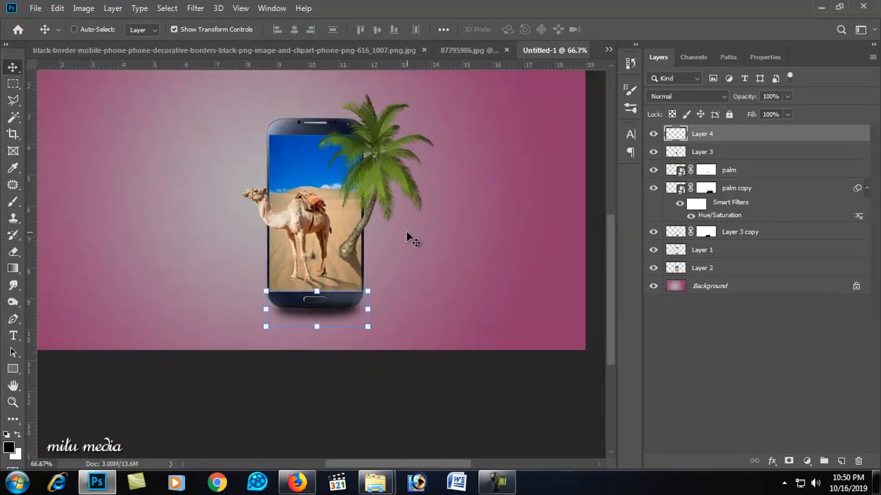
pyautogui.hotkey('ctrl', '[')
pyautogui.hotkey('ctrl', '[')
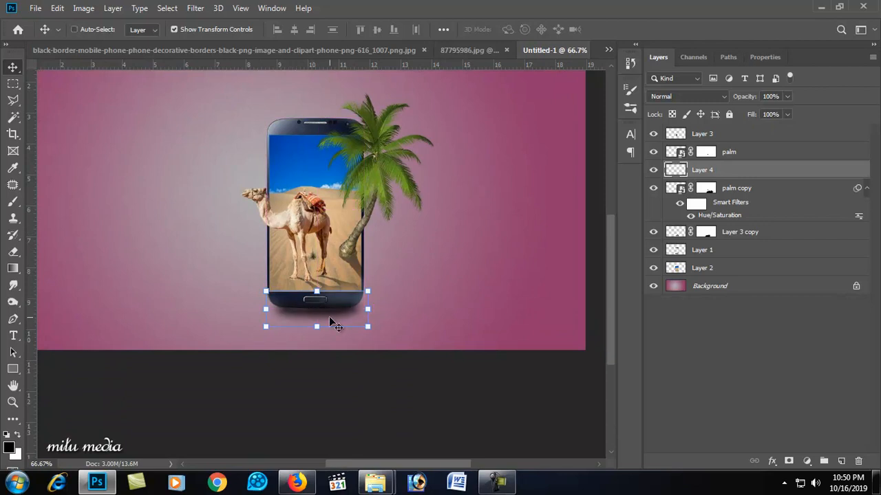
pyautogui.hotkey('ctrl', ']')
pyautogui.hotkey('ctrl', ']')
pyautogui.hotkey('ctrl', '[')
pyautogui.hotkey('ctrl', '[')
pyautogui.hotkey('ctrl', '[')
pyautogui.hotkey('ctrl', '[')
pyautogui.hotkey('ctrl', '[')
pyautogui.hotkey('ctrl', '[')
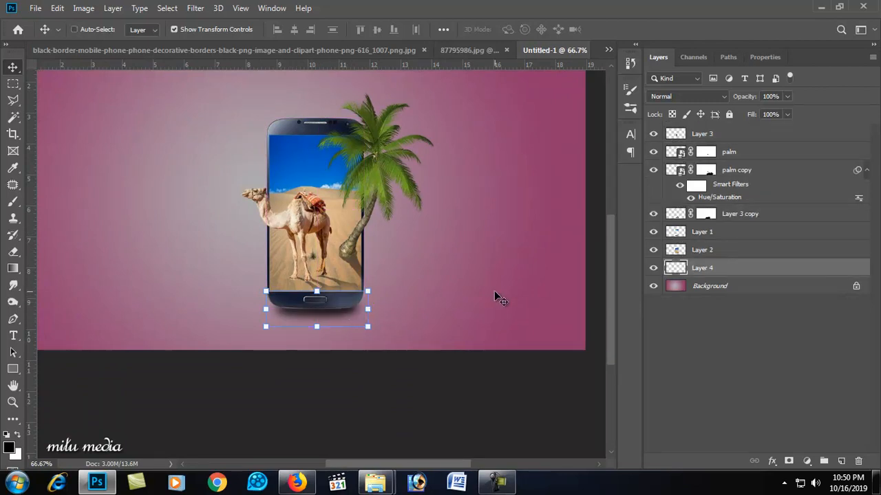
pyautogui.keyDown('ctrl'); pyautogui.click(485, 288); pyautogui.keyUp('ctrl')
pyautogui.keyDown('ctrl'); pyautogui.click(377, 285); pyautogui.keyUp('ctrl')
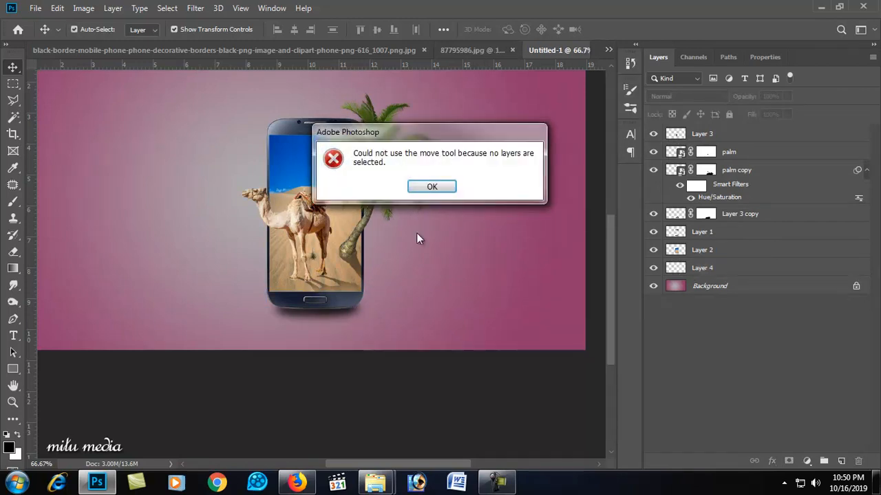
pyautogui.click(429, 187)
pyautogui.keyDown('ctrl'); pyautogui.click(388, 163); pyautogui.keyUp('ctrl')
pyautogui.keyDown('ctrl'); pyautogui.click(463, 176); pyautogui.keyUp('ctrl')
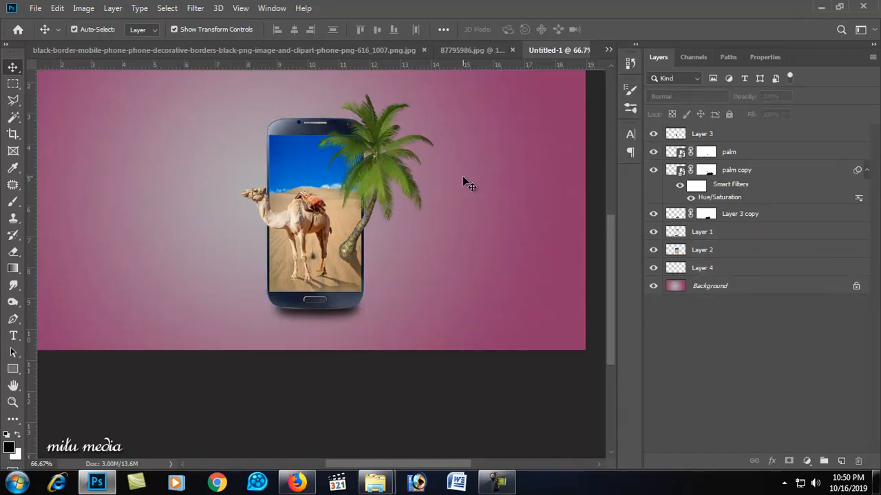
pyautogui.keyDown('ctrl'); pyautogui.click(383, 221); pyautogui.keyUp('ctrl')
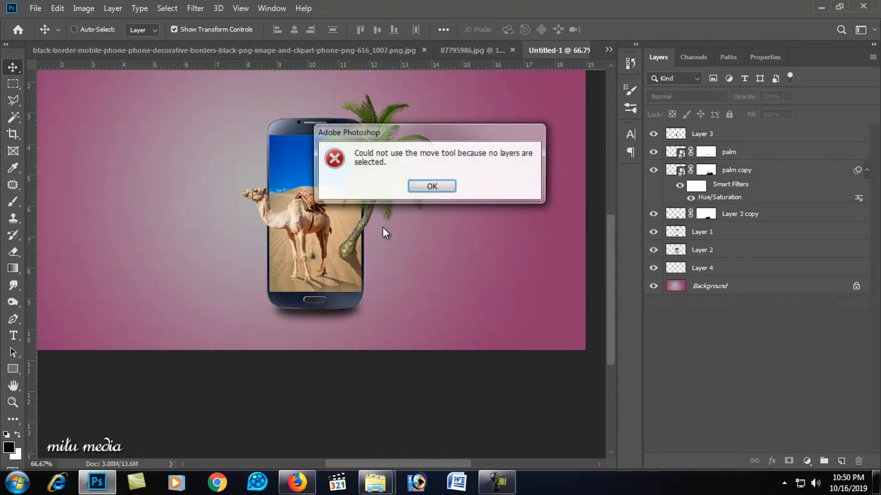
pyautogui.click(433, 186)
pyautogui.moveTo(427, 200); pyautogui.dragTo(464, 240)
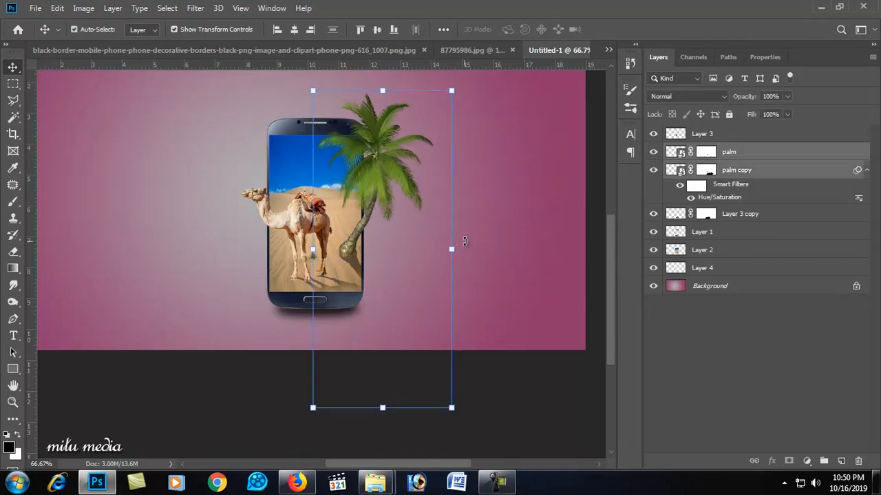
pyautogui.click(516, 240)
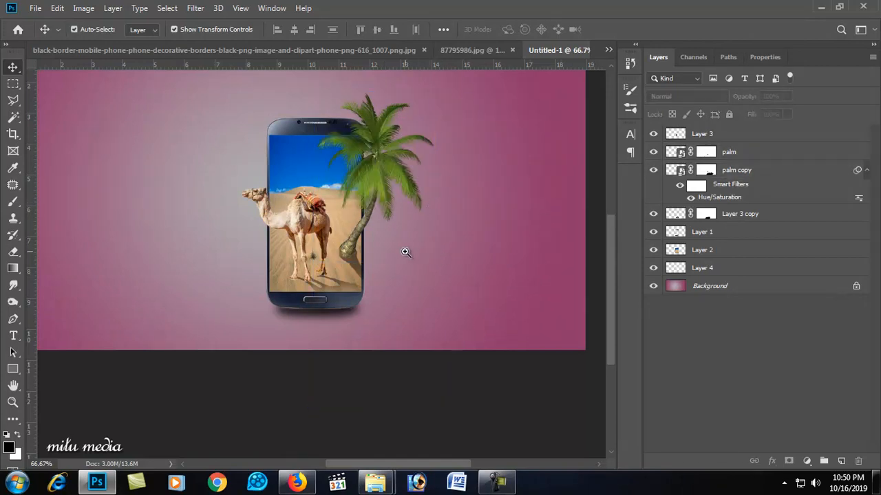
# Step: Shift the Background layer's hue to +95 with Hue/Saturation
pyautogui.moveTo(341, 240); pyautogui.dragTo(364, 307)
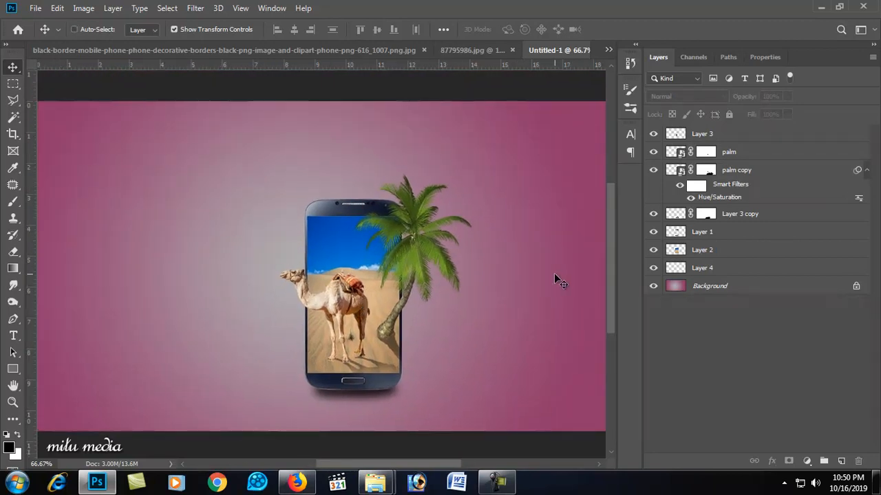
pyautogui.click(712, 292)
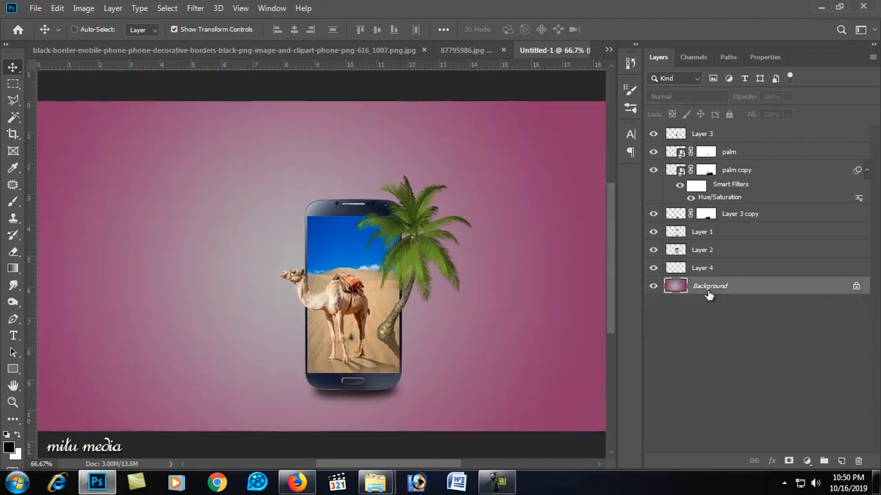
pyautogui.hotkey('ctrl', 'u')
pyautogui.click(617, 186)
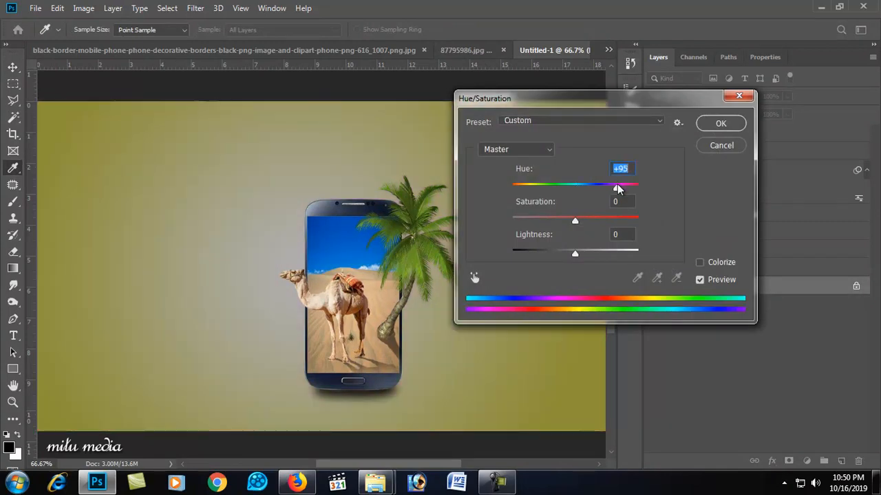
pyautogui.click(717, 123)
# Step: Stretch the palm tree slightly wider towards the canvas's right side without changing its height, then deselect it
pyautogui.click(437, 260)
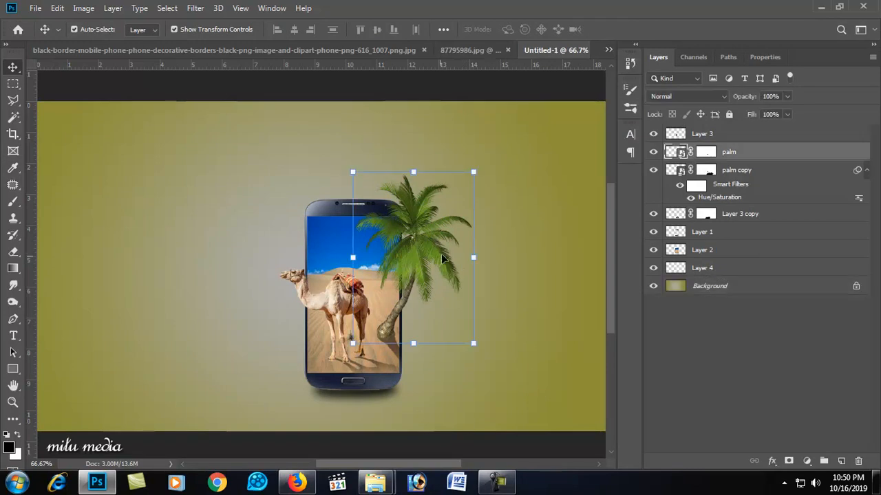
pyautogui.moveTo(473, 254); pyautogui.dragTo(480, 254)
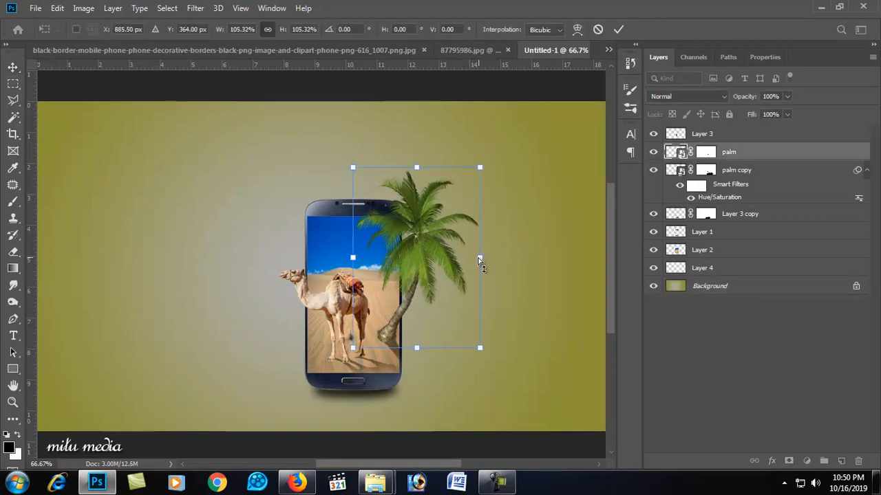
pyautogui.hotkey('ctrl', 'z')
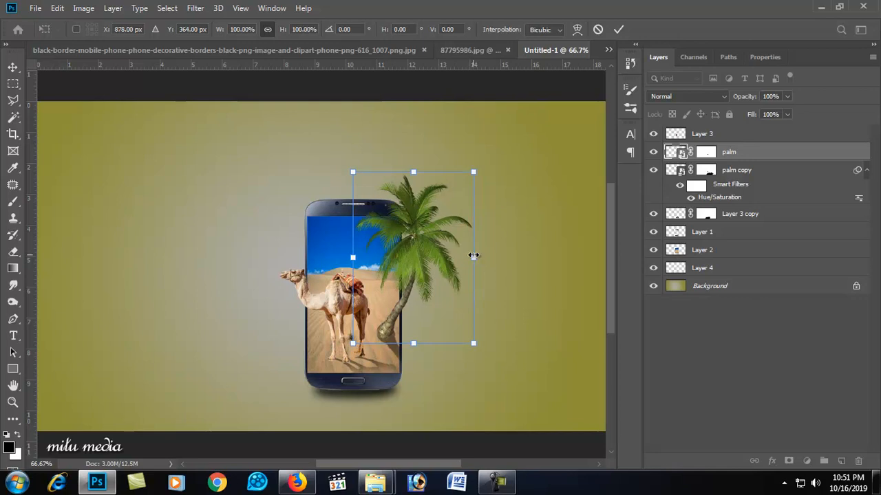
pyautogui.moveTo(473, 256); pyautogui.dragTo(481, 255)
pyautogui.press('Return')
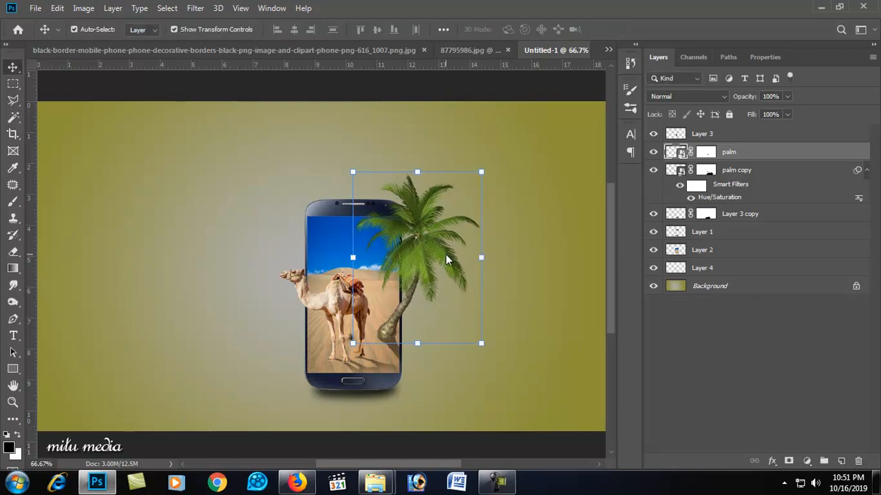
pyautogui.click(534, 221)
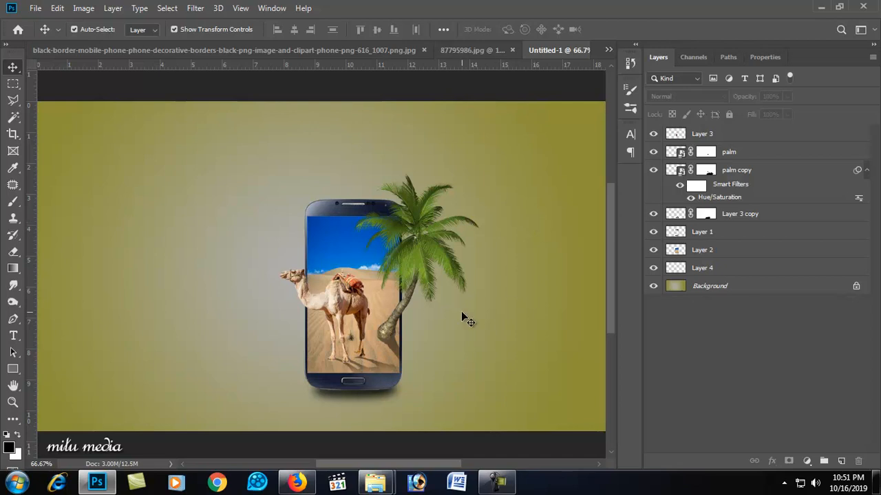
# Step: Squash the camel layer's height to about 89% from the top, keeping its width and feet in place, then deselect it
pyautogui.click(359, 321)
pyautogui.click(324, 269)
pyautogui.moveTo(325, 269); pyautogui.dragTo(325, 281)
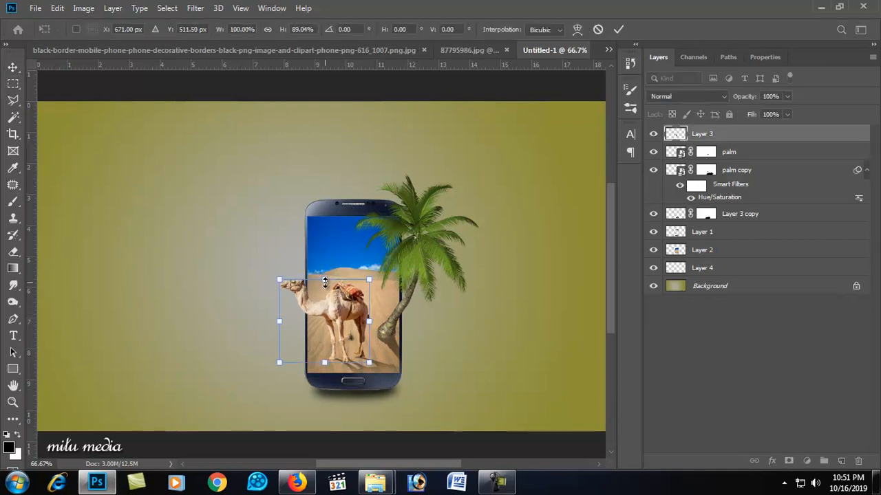
pyautogui.press('Return')
pyautogui.click(500, 292)
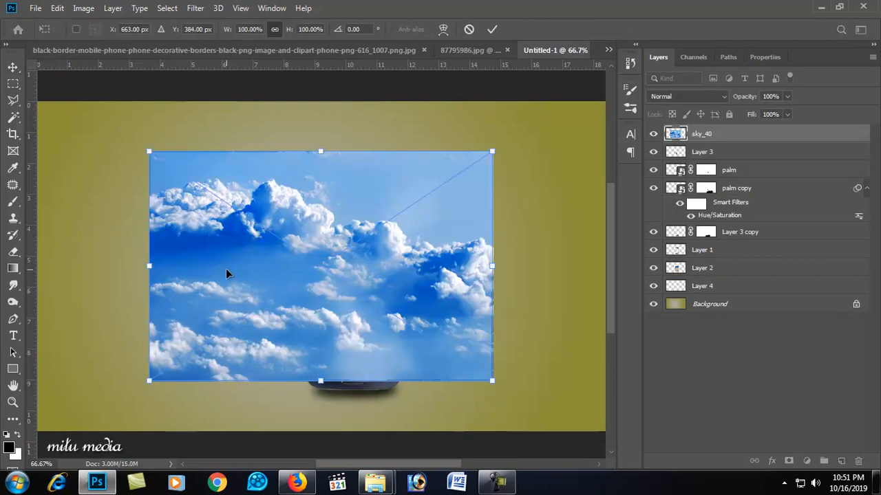
# Step: Move the placed sky image to the canvas's upper-left corner and stretch its width to about 171% so it spans the canvas
pyautogui.moveTo(232, 279); pyautogui.dragTo(121, 221)
pyautogui.scroll(1, 193, 224)
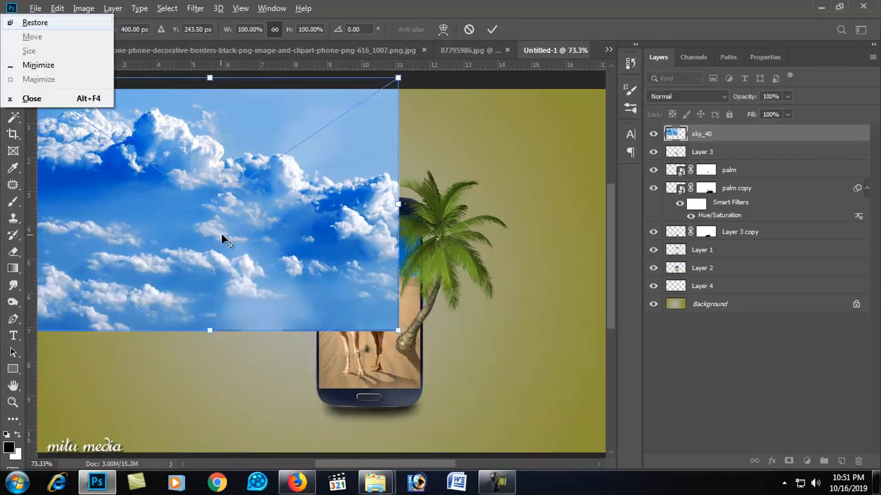
pyautogui.scroll(-3, 227, 234)
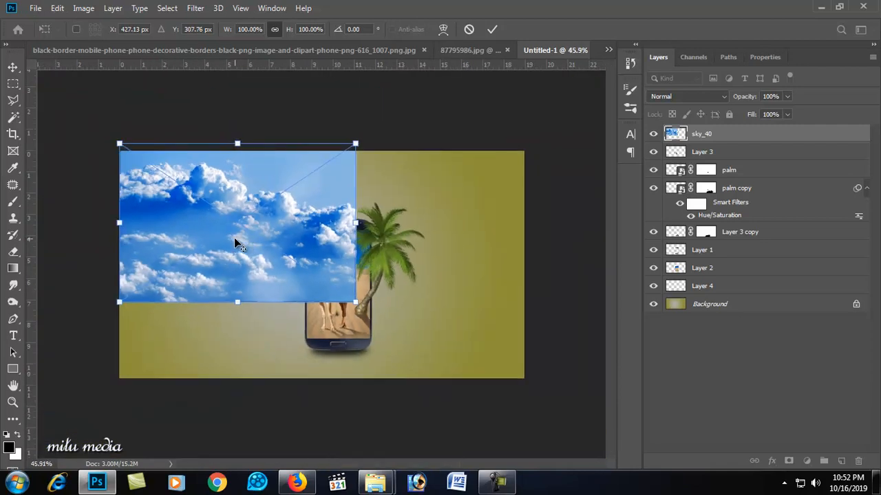
pyautogui.moveTo(235, 240); pyautogui.dragTo(234, 256)
pyautogui.moveTo(358, 302); pyautogui.dragTo(524, 304)
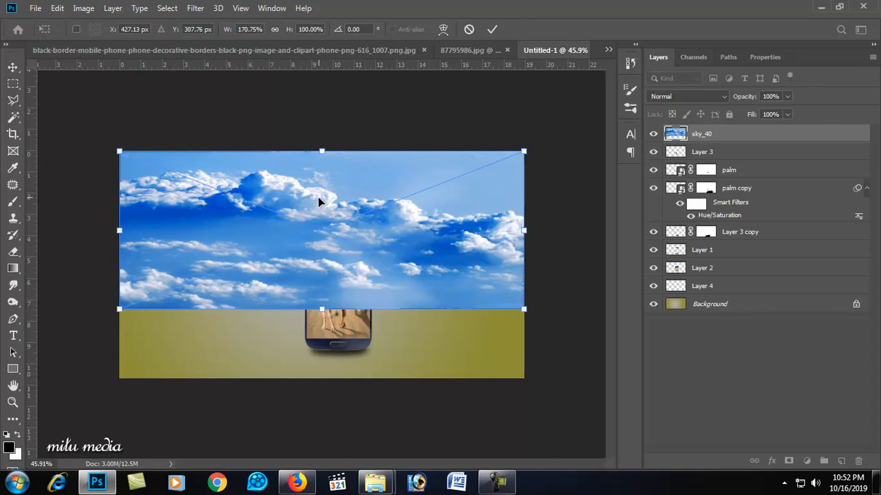
pyautogui.press('Return')
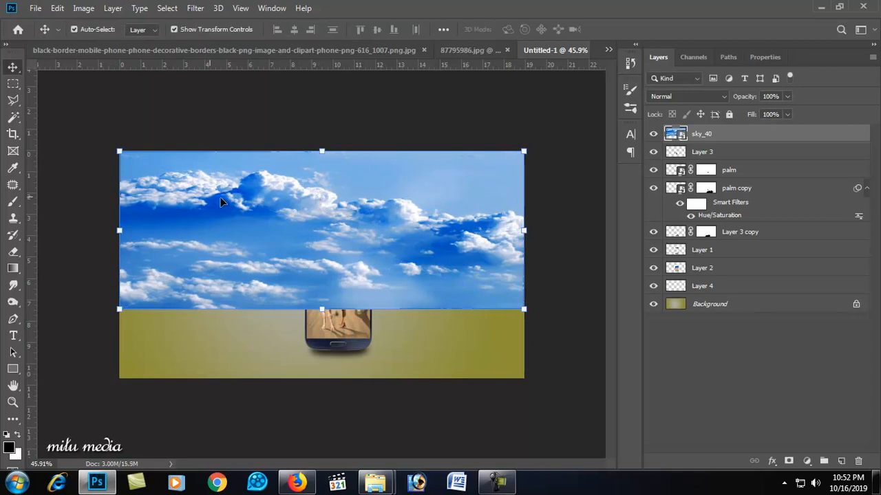
# Step: Add a layer mask to the sky and paint out its lower part with a soft black brush of about 464 px
pyautogui.click(788, 462)
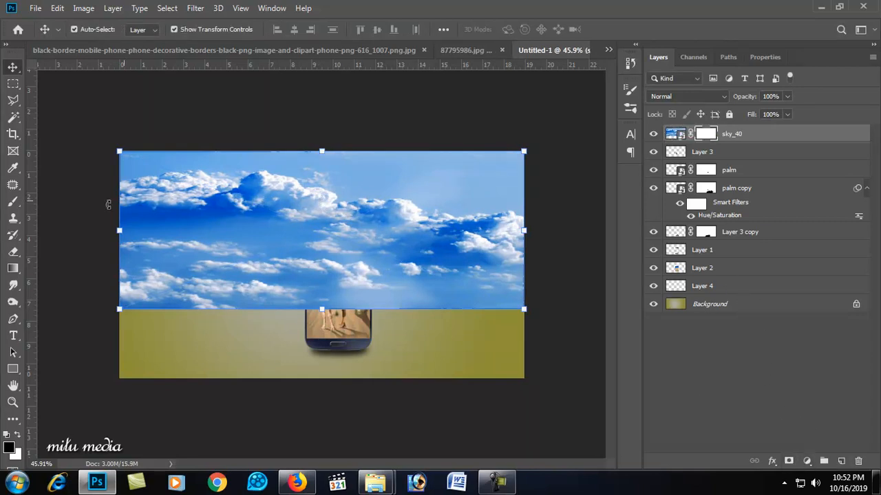
pyautogui.click(18, 205)
pyautogui.rightClick(253, 339)
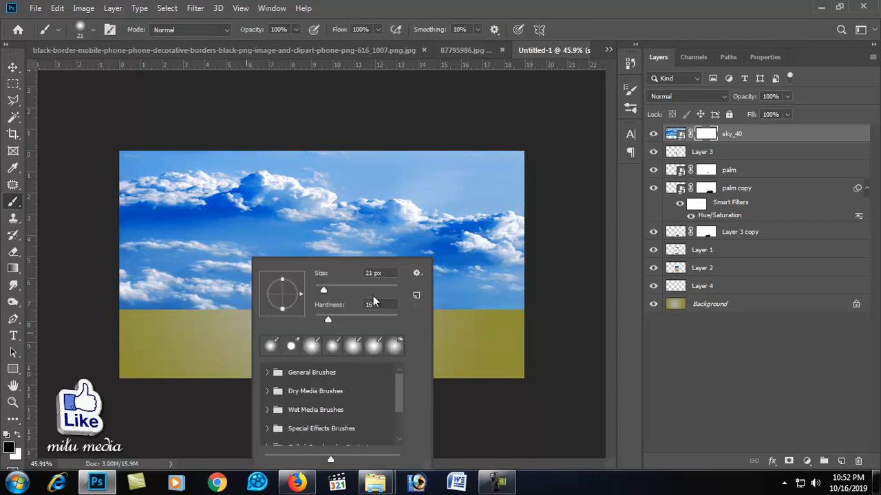
pyautogui.moveTo(129, 291)
pyautogui.mouseDown()
pyautogui.moveTo(426, 293)
pyautogui.moveTo(377, 296)
pyautogui.moveTo(579, 269)
pyautogui.mouseUp()
pyautogui.hotkey('ctrl', 'z')
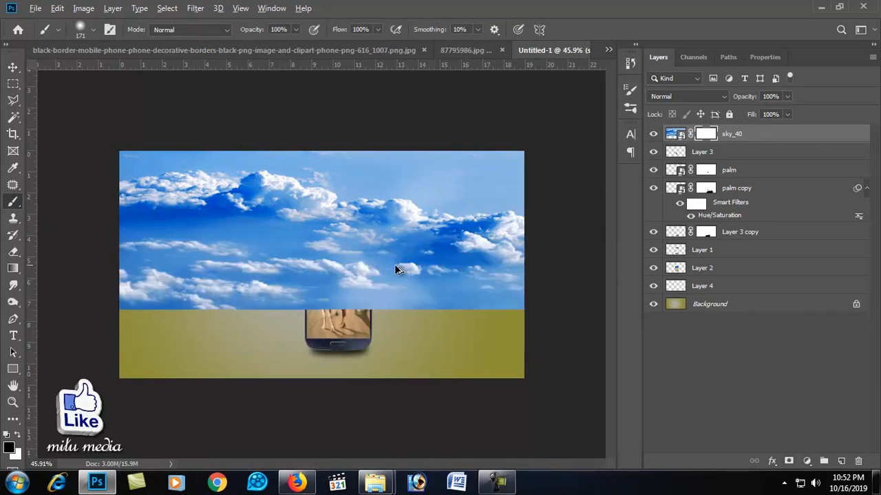
pyautogui.rightClick(414, 266)
pyautogui.click(542, 290)
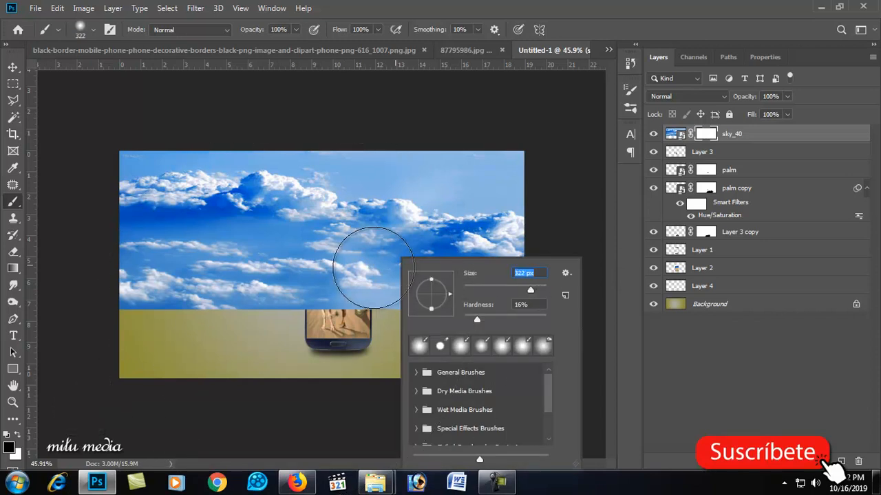
pyautogui.moveTo(220, 276)
pyautogui.mouseDown()
pyautogui.moveTo(334, 324)
pyautogui.moveTo(489, 302)
pyautogui.mouseUp()
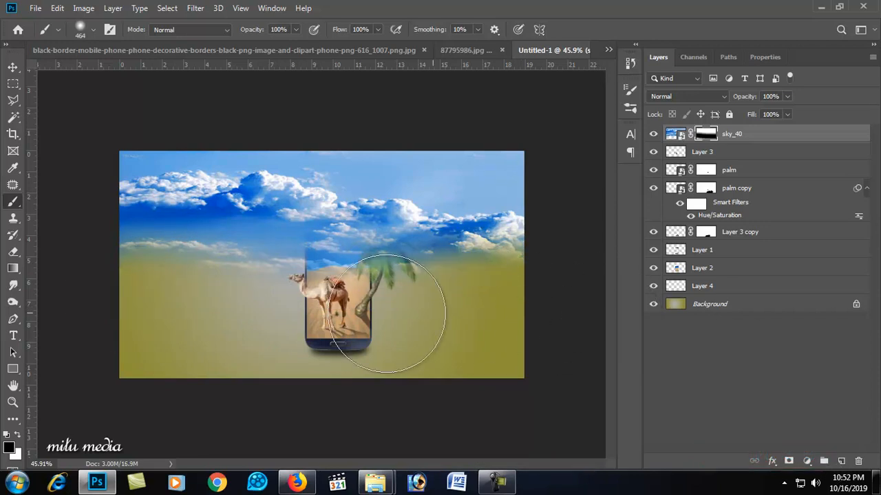
pyautogui.moveTo(433, 313); pyautogui.dragTo(375, 289)
# Step: Move the sky_40 layer down the stack to just above Layer 4 and set its opacity to 20%
pyautogui.click(13, 67)
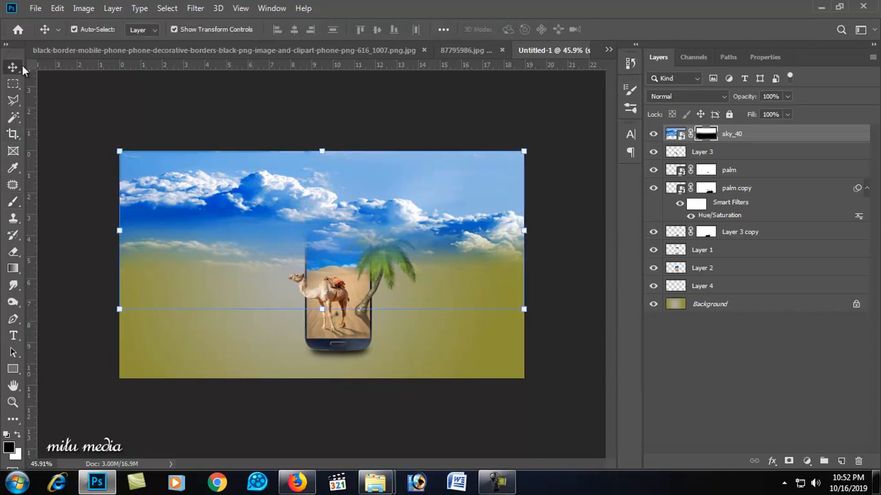
pyautogui.moveTo(739, 134); pyautogui.dragTo(764, 280)
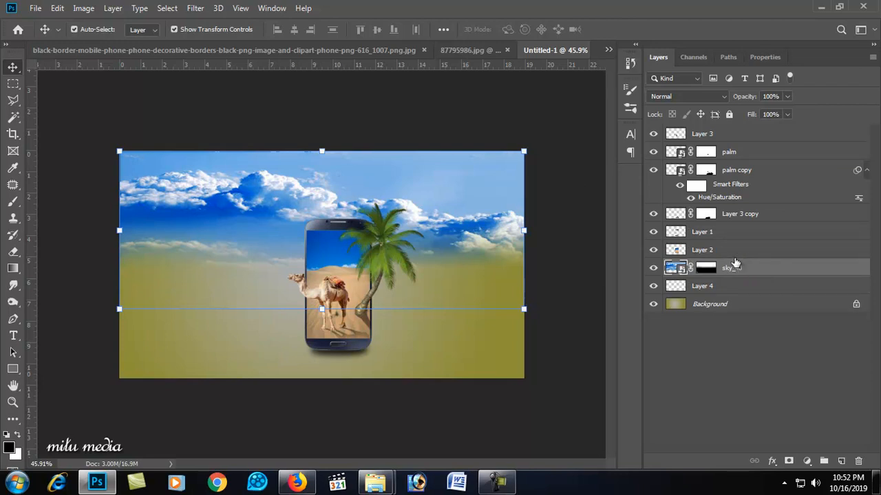
pyautogui.press('5')
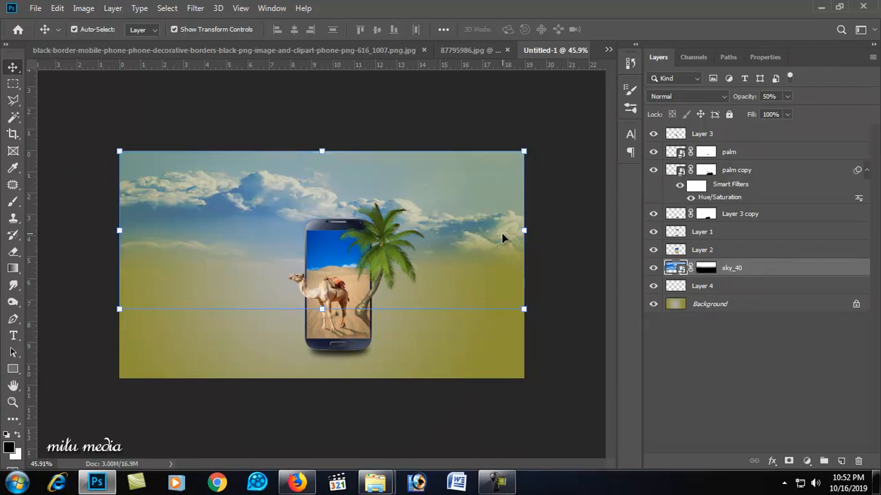
pyautogui.press('2')
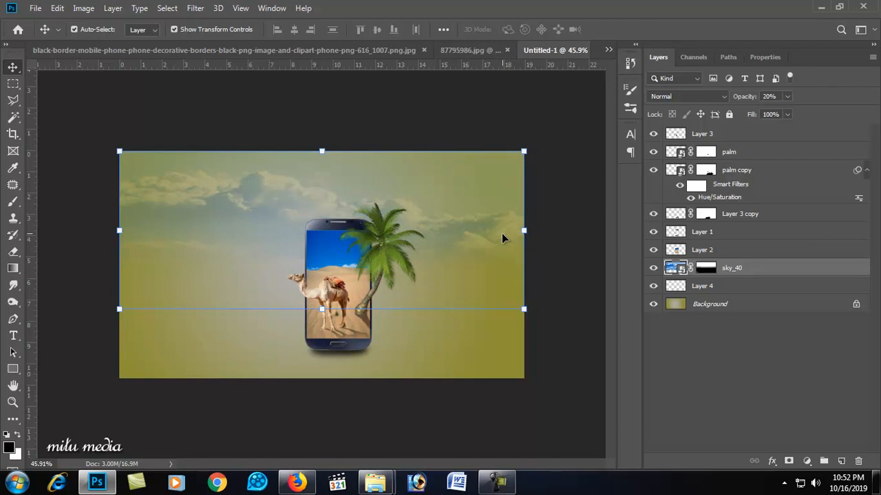
# Step: Shrink the placed smoke image and the free-clouds overlay, and position both in the sky above the phone
pyautogui.click(479, 346)
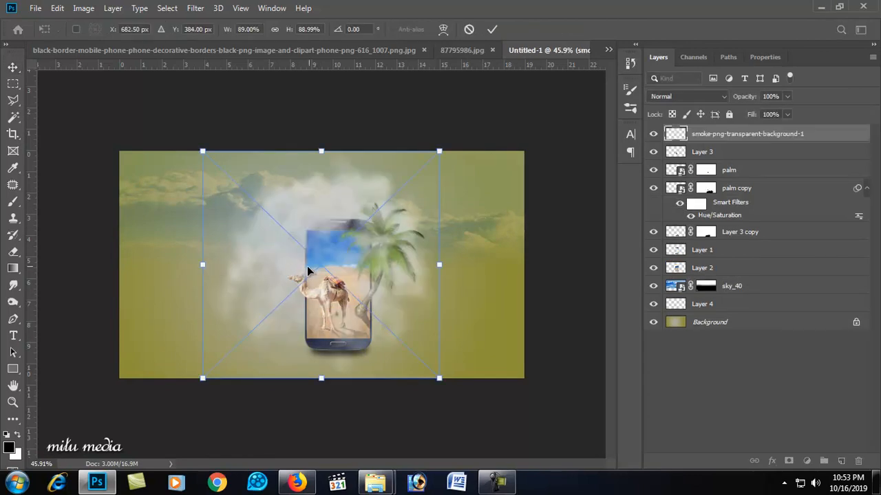
pyautogui.moveTo(308, 270); pyautogui.dragTo(290, 263)
pyautogui.moveTo(305, 143); pyautogui.dragTo(261, 181)
pyautogui.moveTo(390, 160); pyautogui.dragTo(317, 173)
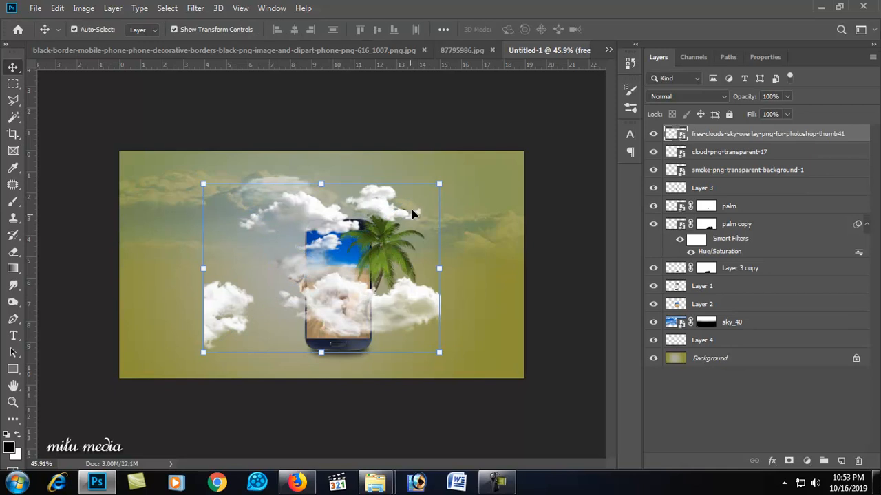
pyautogui.moveTo(439, 183); pyautogui.dragTo(378, 228)
pyautogui.moveTo(344, 272); pyautogui.dragTo(347, 198)
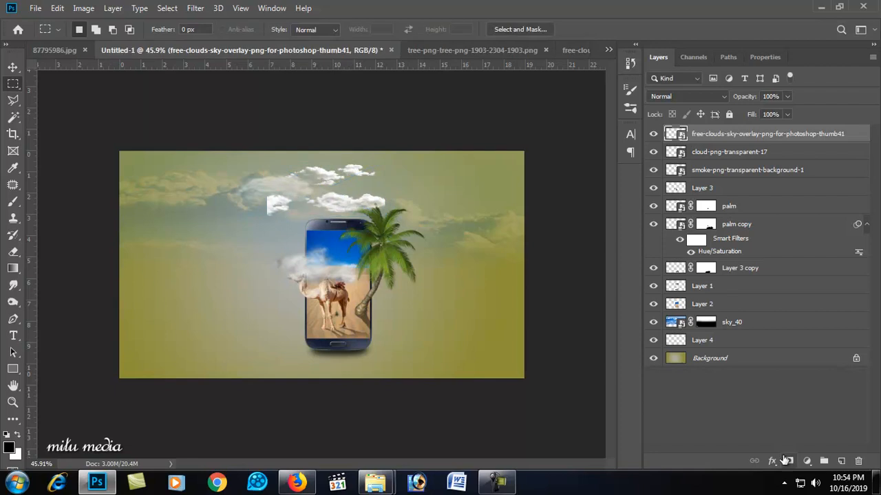
# Step: Add a layer mask to the free-clouds overlay and paint out its lower row of clouds with a 66 px black brush
pyautogui.click(788, 460)
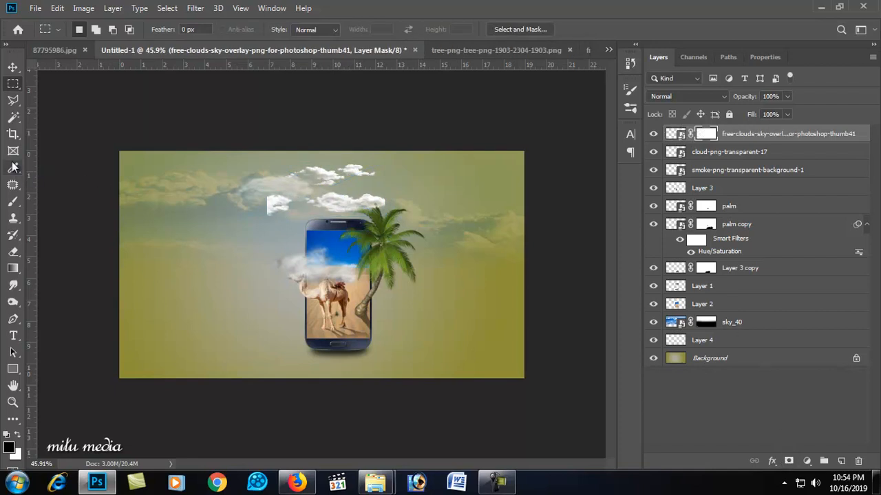
pyautogui.click(12, 200)
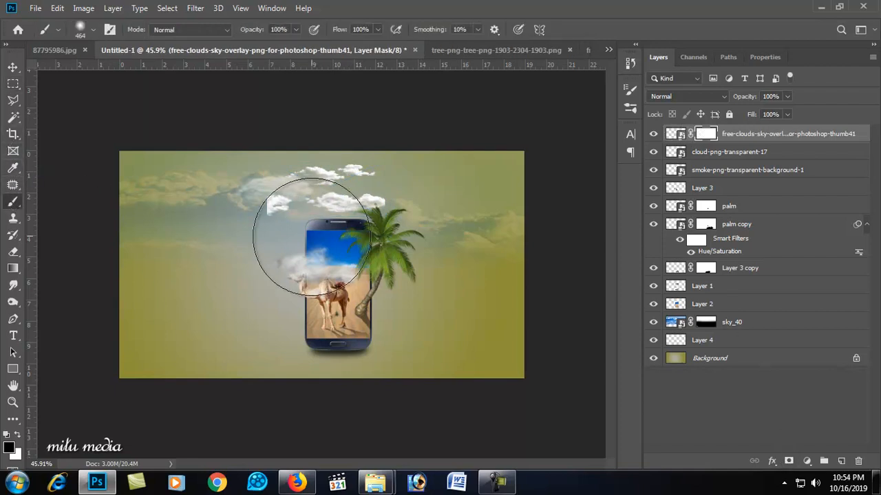
pyautogui.rightClick(289, 238)
pyautogui.click(375, 269)
pyautogui.moveTo(261, 207); pyautogui.dragTo(296, 198)
pyautogui.rightClick(299, 198)
pyautogui.moveTo(382, 228); pyautogui.dragTo(388, 229)
pyautogui.moveTo(279, 206); pyautogui.dragTo(382, 202)
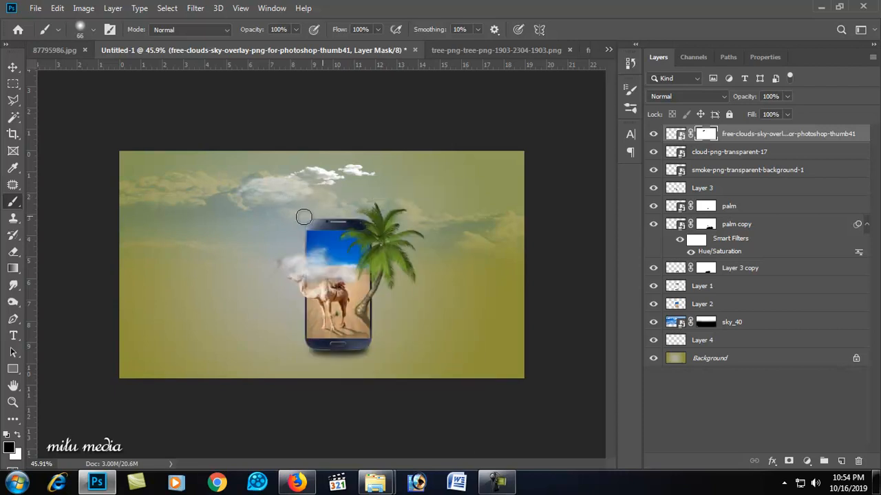
# Step: Scale the cloud-png-transparent-17 layer to about 60% width and 57% height, and place it above the phone beside the other clouds
pyautogui.click(12, 68)
pyautogui.click(321, 270)
pyautogui.moveTo(321, 271); pyautogui.dragTo(373, 225)
pyautogui.moveTo(386, 203)
pyautogui.mouseDown()
pyautogui.moveTo(377, 194)
pyautogui.moveTo(399, 211)
pyautogui.moveTo(392, 215)
pyautogui.moveTo(348, 187)
pyautogui.moveTo(373, 195)
pyautogui.mouseUp()
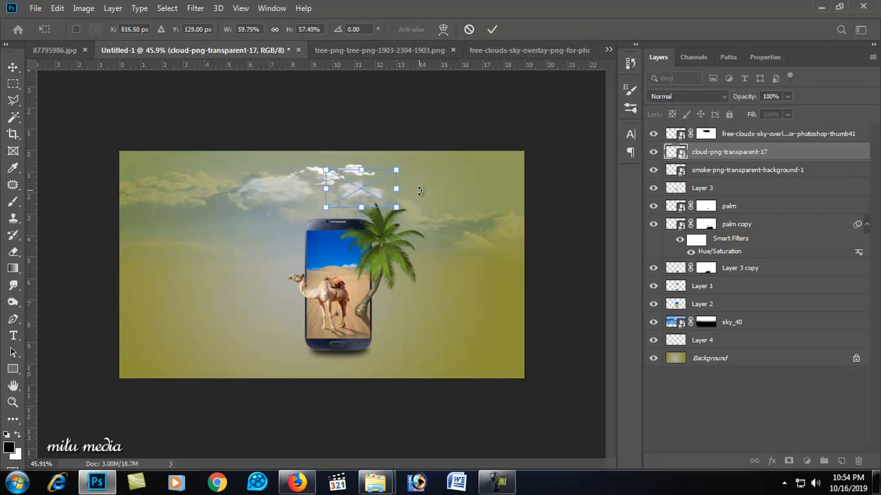
pyautogui.doubleClick(389, 196)
pyautogui.click(461, 201)
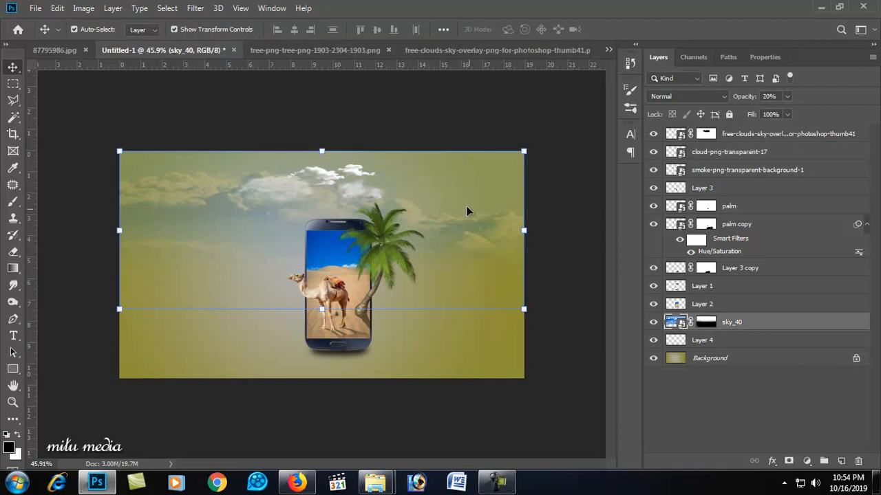
# Step: Position the placed Bird image over the clouds above the phone, widen it to about 133%, and deselect it
pyautogui.click(402, 331)
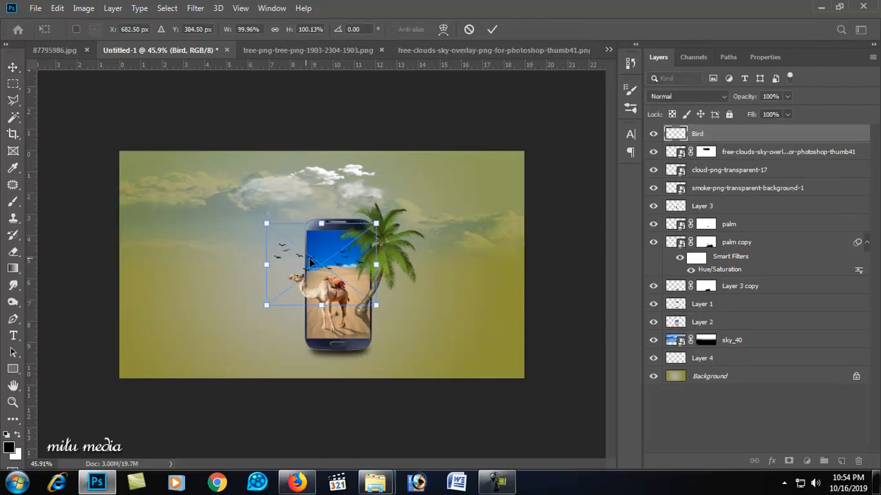
pyautogui.moveTo(310, 262); pyautogui.dragTo(319, 191)
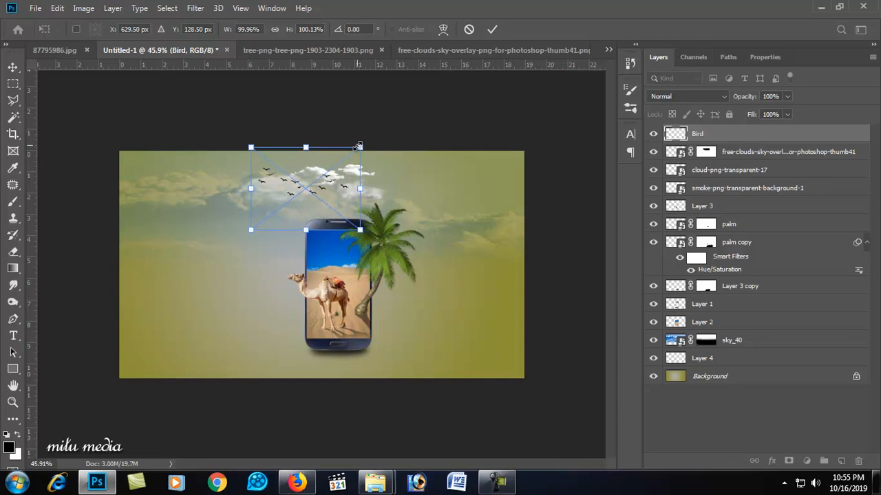
pyautogui.moveTo(250, 188); pyautogui.dragTo(215, 188)
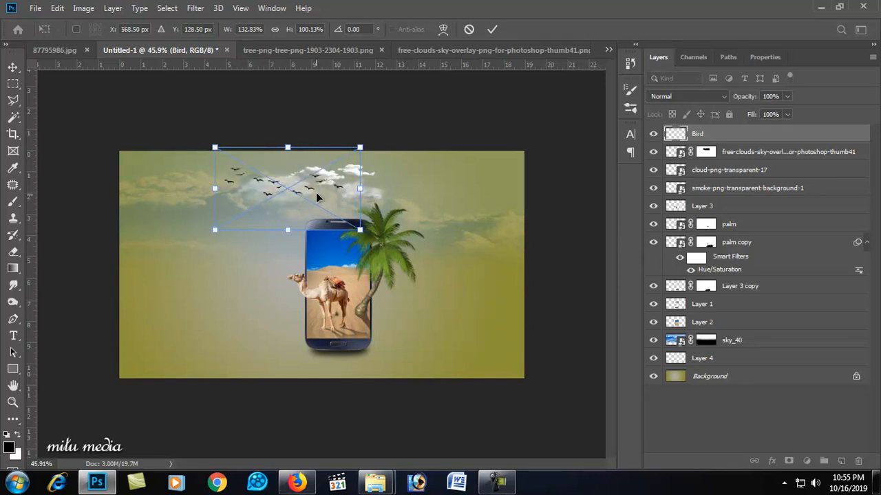
pyautogui.press('Return')
pyautogui.keyDown('ctrl'); pyautogui.click(323, 189); pyautogui.keyUp('ctrl')
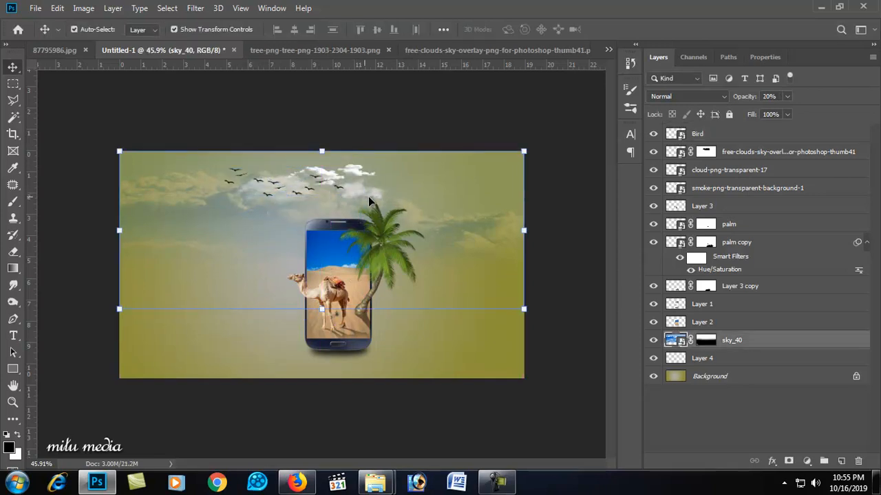
pyautogui.keyDown('ctrl'); pyautogui.click(476, 341); pyautogui.keyUp('ctrl')
# Step: Examine the whole composite at several magnifications, including the clouds, birds, camel and palm tree around the phone
pyautogui.moveTo(415, 333); pyautogui.dragTo(404, 330)
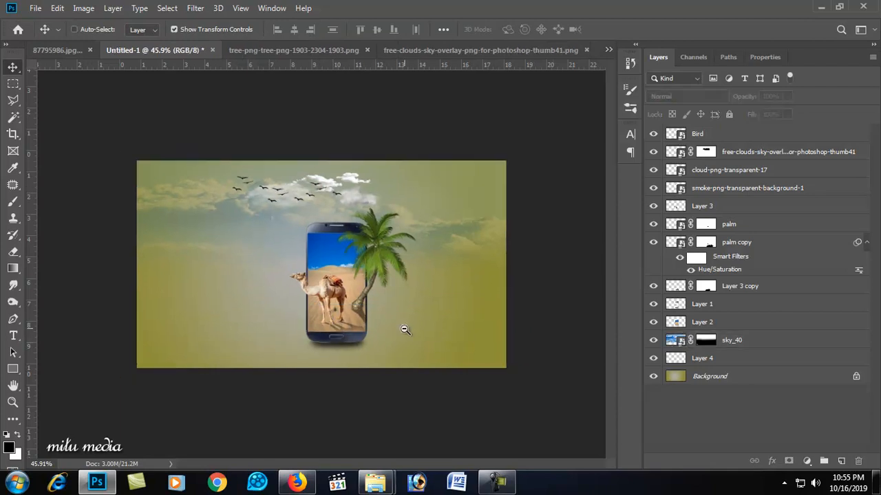
pyautogui.click(362, 315)
pyautogui.click(433, 188)
pyautogui.hotkey('ctrl', '-')
pyautogui.hotkey('ctrl', '-')
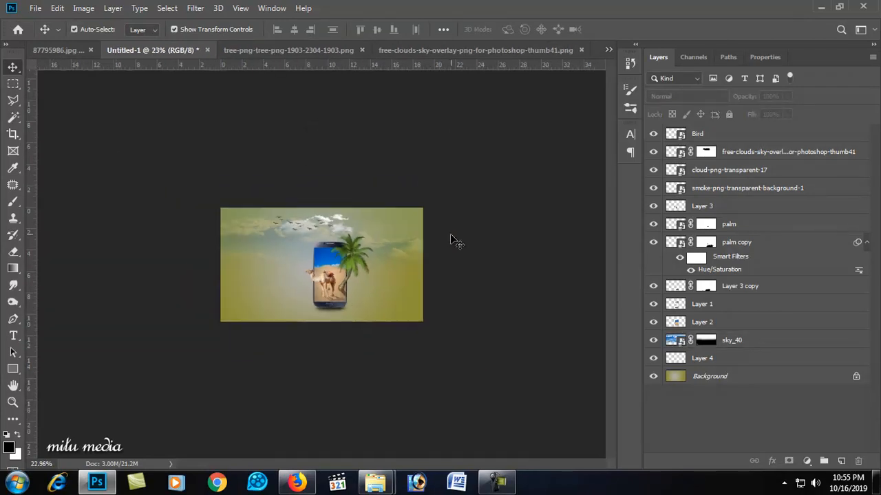
pyautogui.hotkey('ctrl', '0')
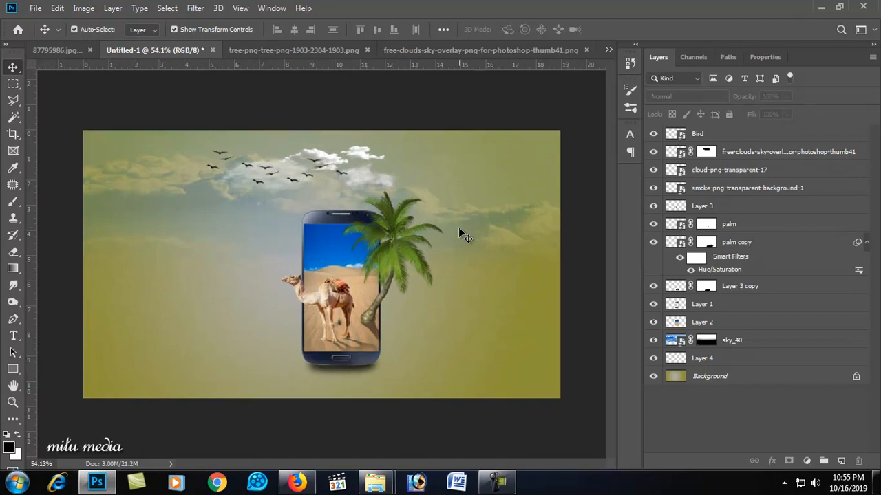
pyautogui.scroll(2, 409, 267)
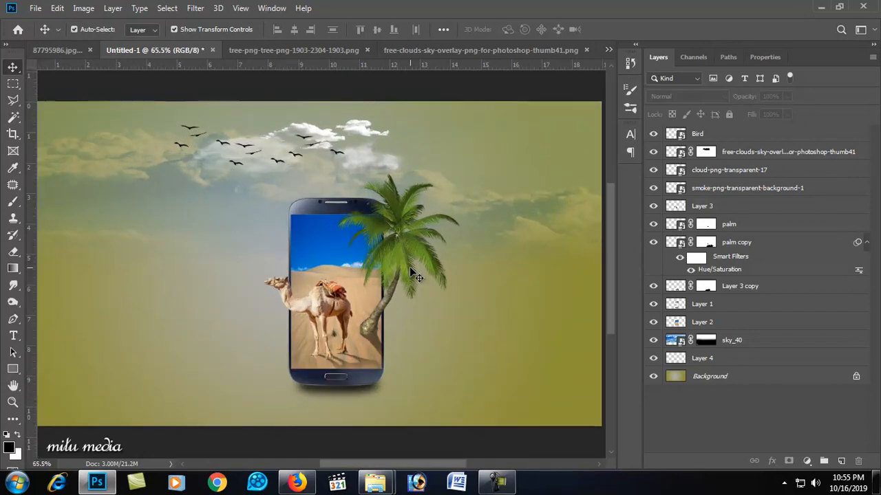
pyautogui.scroll(2, 409, 266)
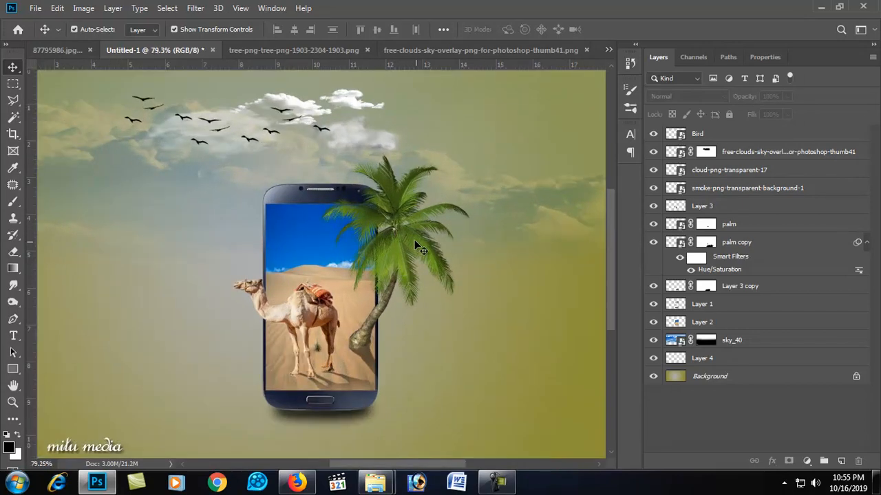
pyautogui.scroll(-2, 390, 238)
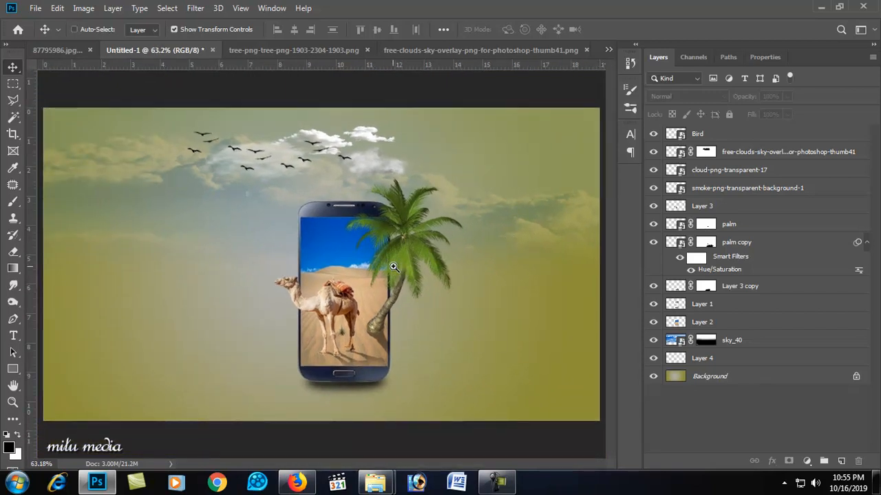
pyautogui.click(393, 266)
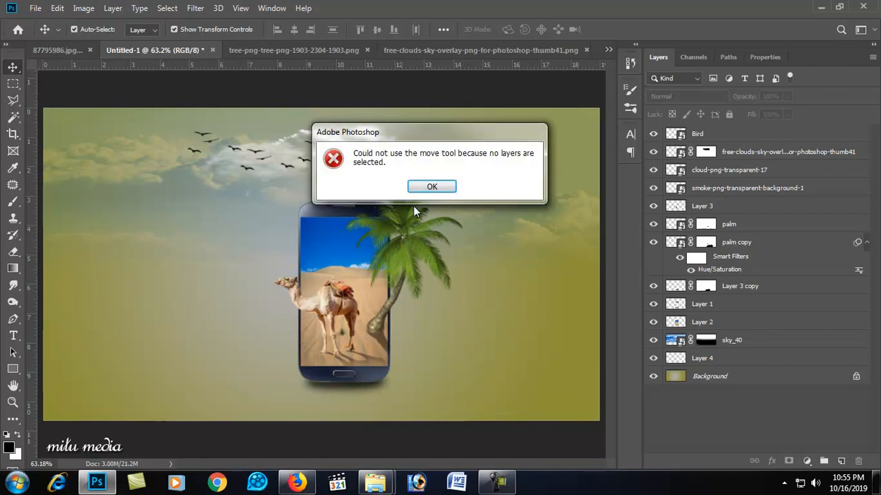
pyautogui.click(434, 187)
# Step: Add a Selective Color adjustment layer above the Bird layer
pyautogui.hotkey('ctrl', '+')
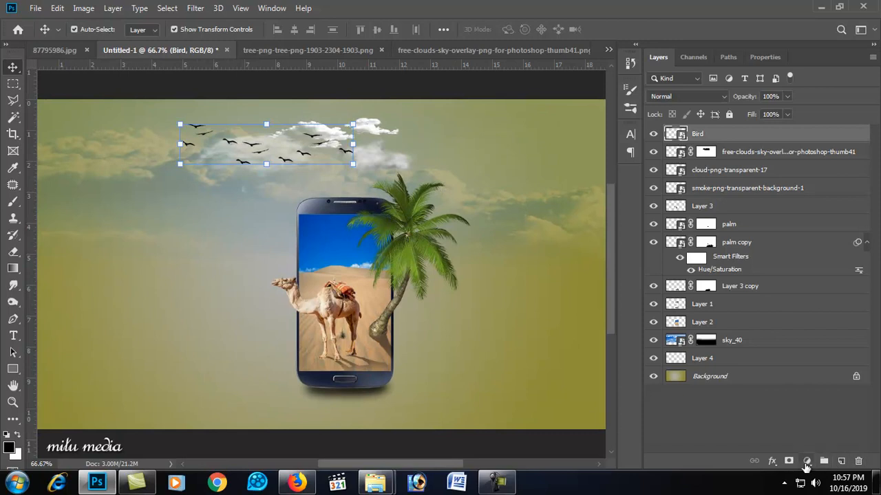
pyautogui.click(806, 463)
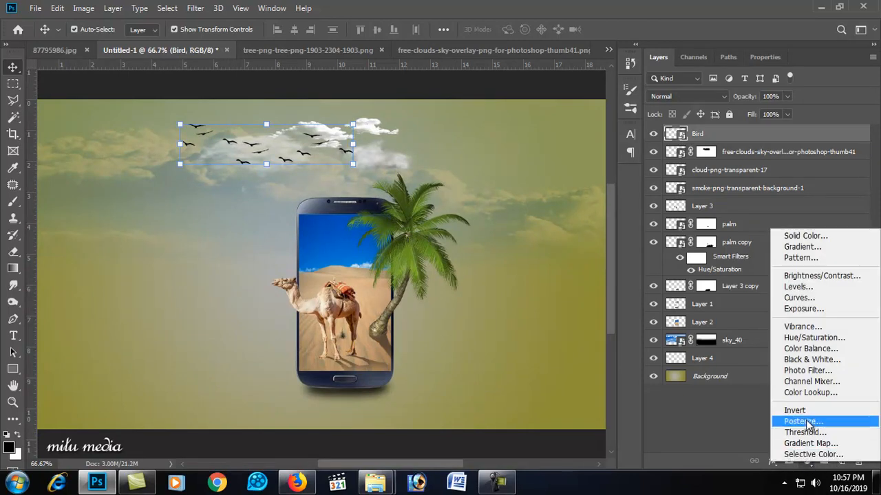
pyautogui.click(805, 454)
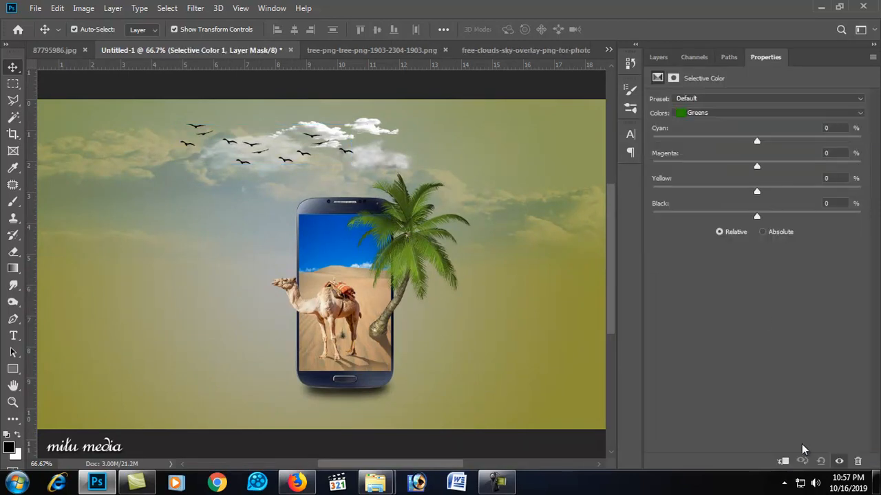
pyautogui.click(712, 116)
pyautogui.click(697, 125)
pyautogui.moveTo(756, 141); pyautogui.dragTo(773, 141)
pyautogui.moveTo(697, 143); pyautogui.dragTo(657, 147)
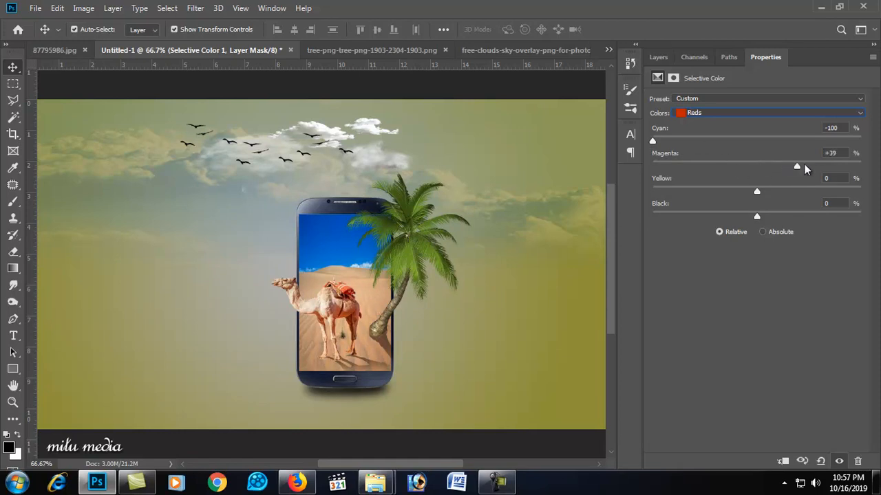
pyautogui.moveTo(756, 192); pyautogui.dragTo(716, 193)
pyautogui.click(700, 101)
pyautogui.click(699, 118)
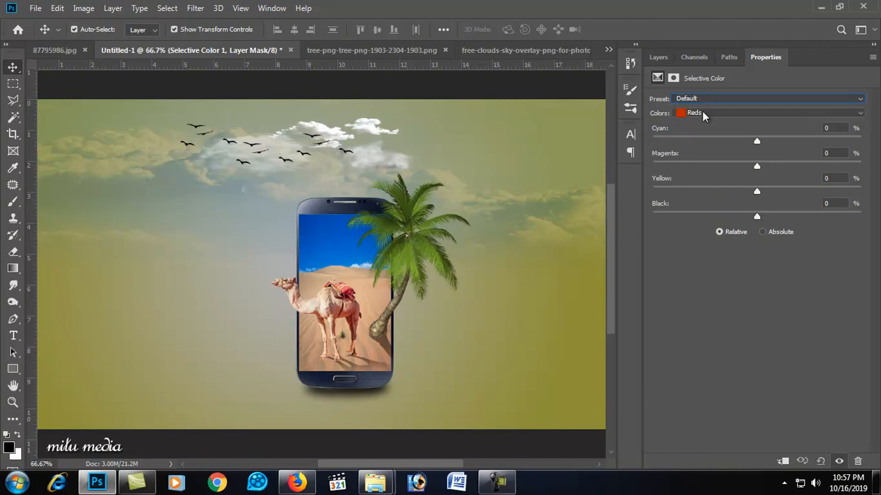
# Step: Lower the cyan of the Yellows to -34% in the Selective Color adjustment
pyautogui.click(703, 113)
pyautogui.click(702, 134)
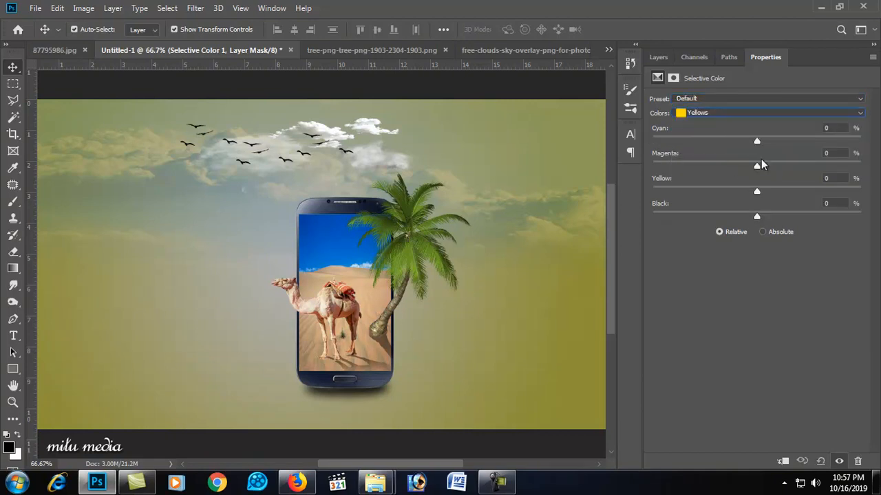
pyautogui.moveTo(757, 142); pyautogui.dragTo(722, 145)
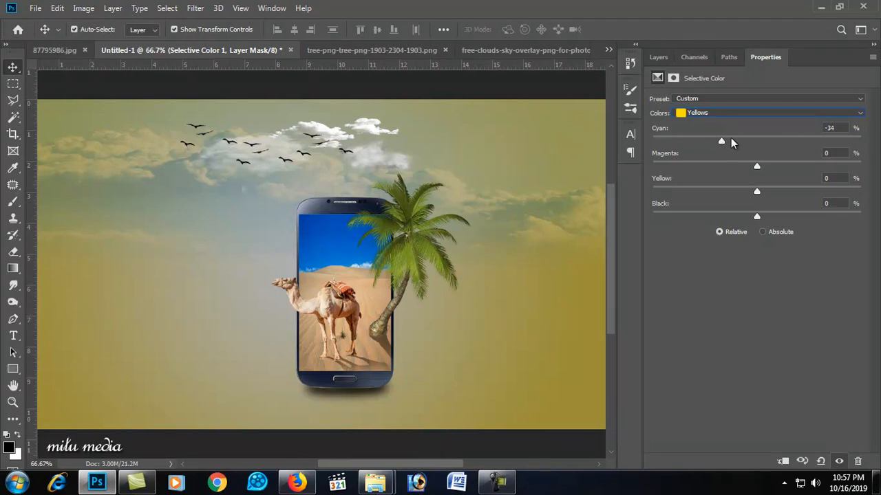
# Step: Adjust the Greens in the Selective Color adjustment to cyan +25%, magenta -40% and black +5%
pyautogui.click(725, 114)
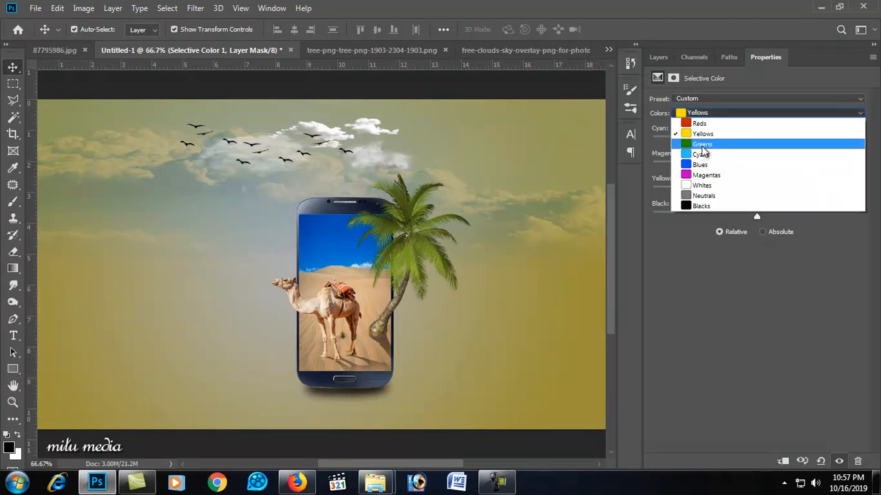
pyautogui.click(757, 146)
pyautogui.moveTo(756, 142); pyautogui.dragTo(782, 141)
pyautogui.moveTo(758, 217)
pyautogui.mouseDown()
pyautogui.moveTo(824, 217)
pyautogui.moveTo(741, 207)
pyautogui.moveTo(762, 200)
pyautogui.mouseUp()
pyautogui.moveTo(760, 168); pyautogui.dragTo(715, 162)
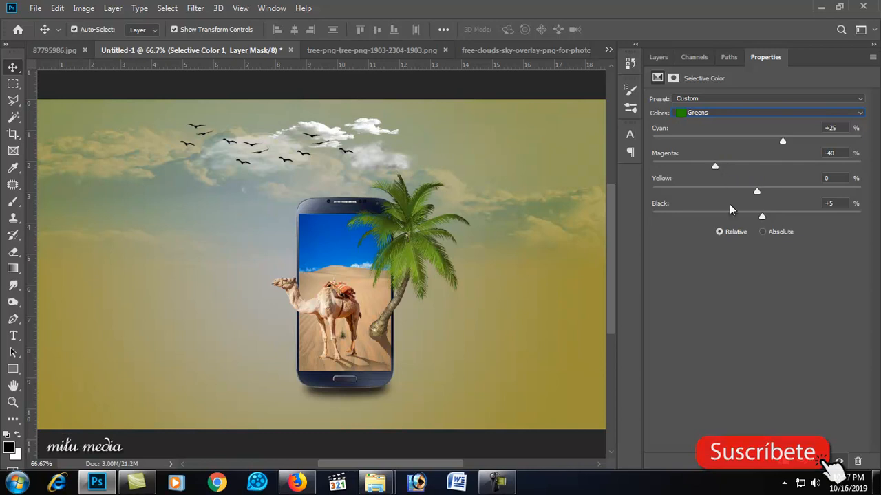